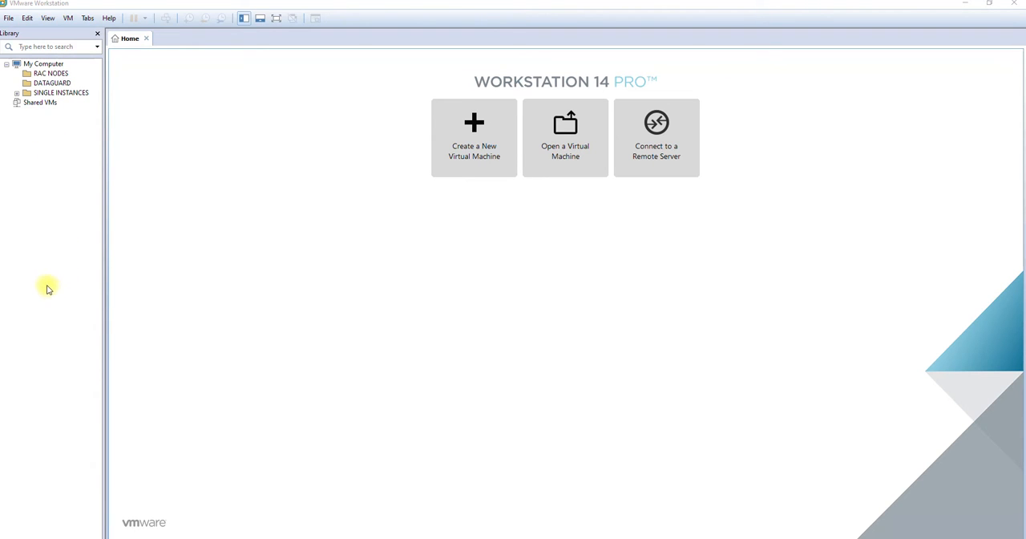
# Create a new folder named LINUX VMs in the virtual machine library
pyautogui.rightClick(40, 161)
pyautogui.click(71, 181)
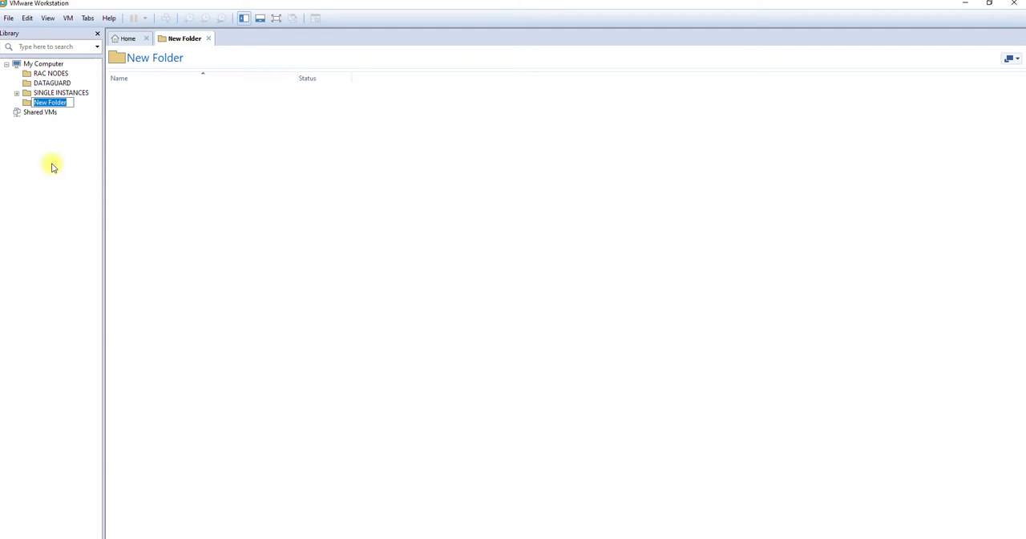
pyautogui.write('LINUX VMs')
pyautogui.click(29, 104)
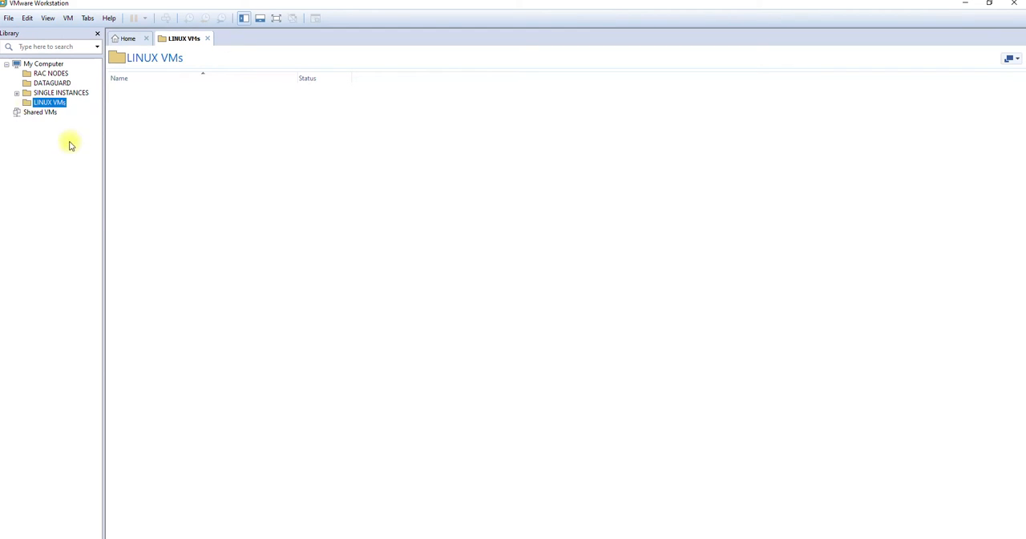
# Start a custom new virtual machine with Workstation 14.x hardware compatibility and a blank hard disk instead of an installer source
pyautogui.rightClick(48, 156)
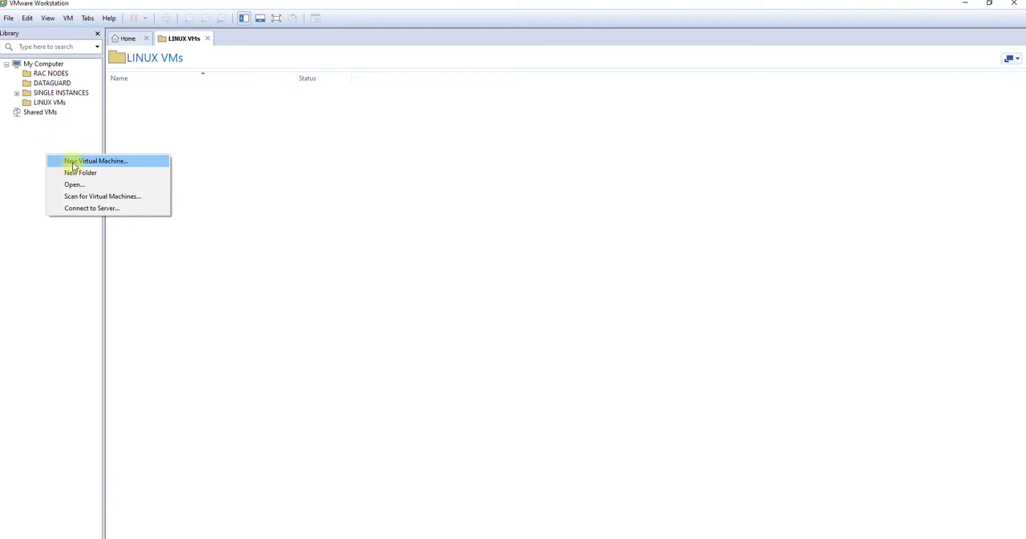
pyautogui.click(72, 161)
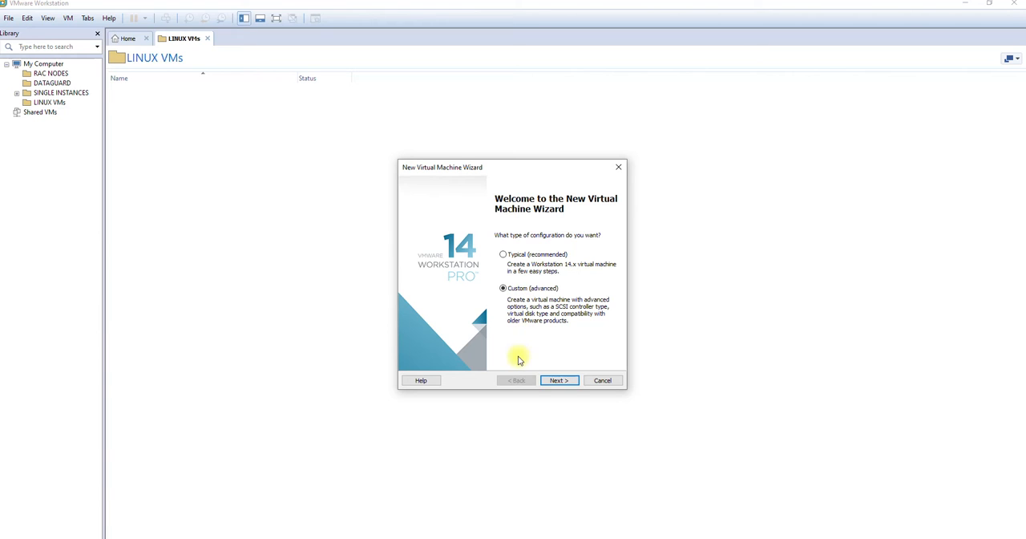
pyautogui.click(559, 382)
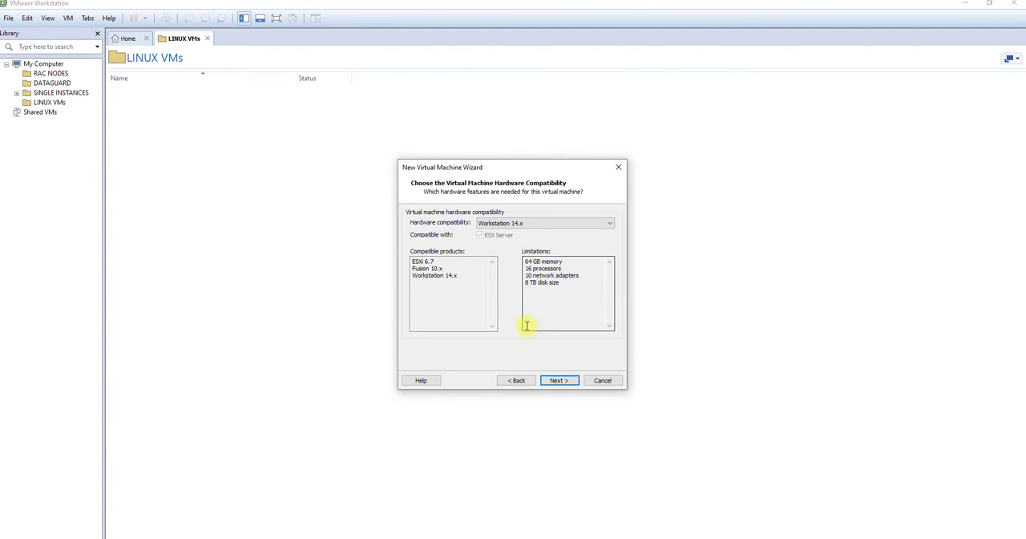
pyautogui.click(564, 384)
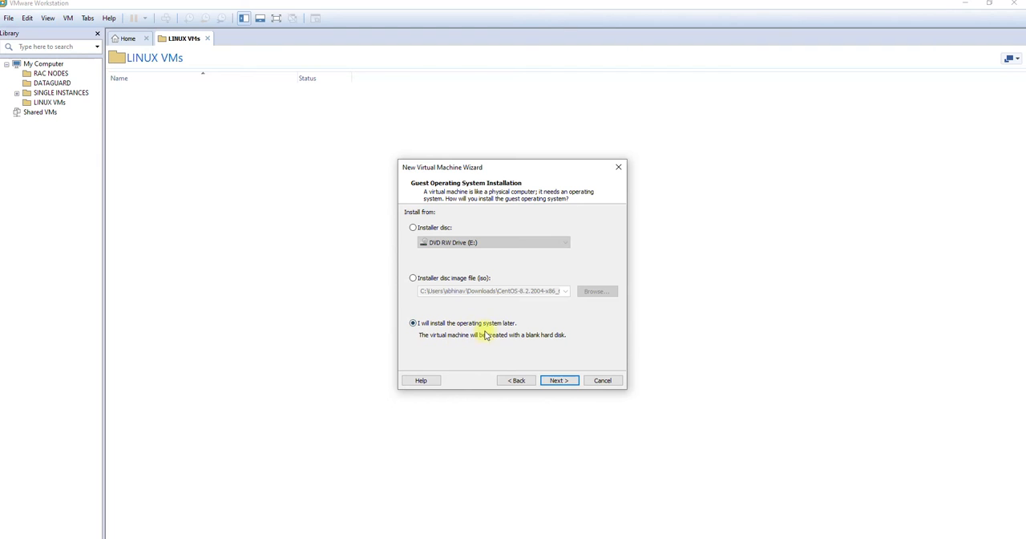
pyautogui.click(558, 380)
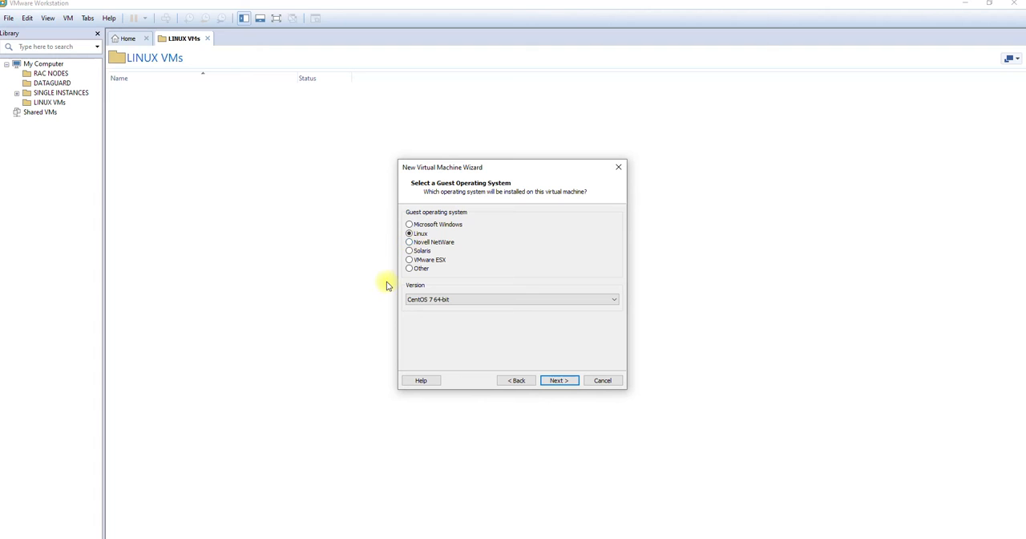
# Choose Linux with version CentOS 7 64-bit as the guest operating system
pyautogui.click(438, 299)
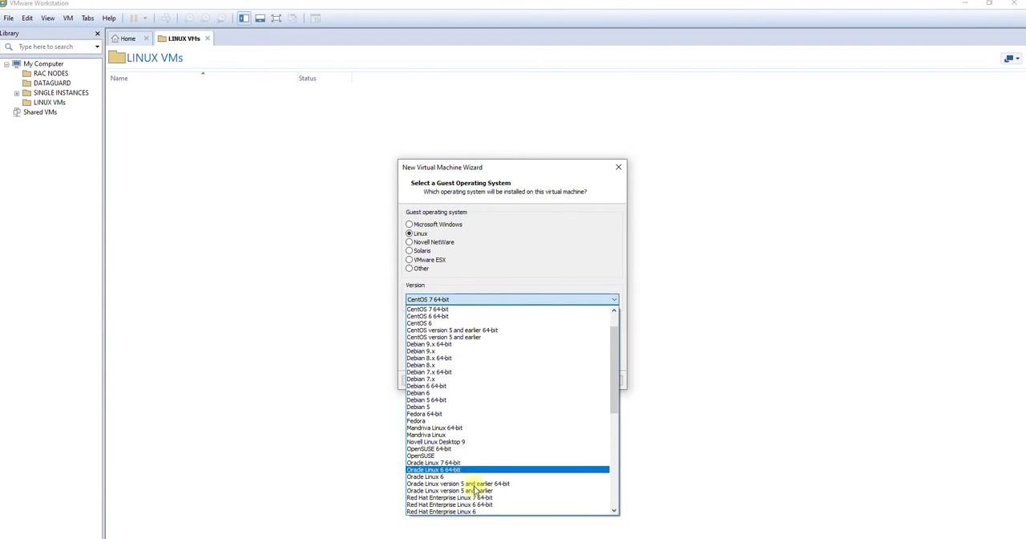
pyautogui.scroll(2, 458, 449)
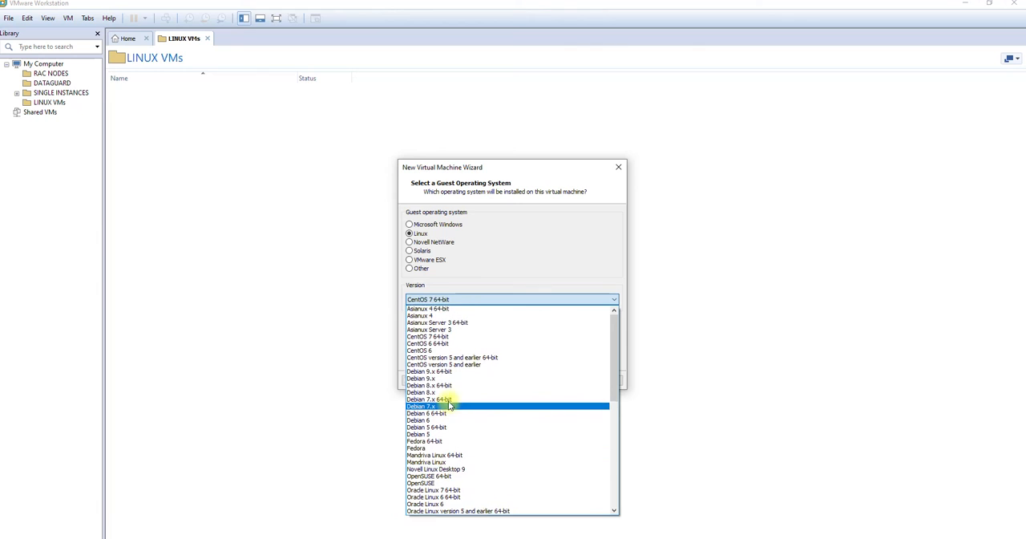
pyautogui.click(440, 340)
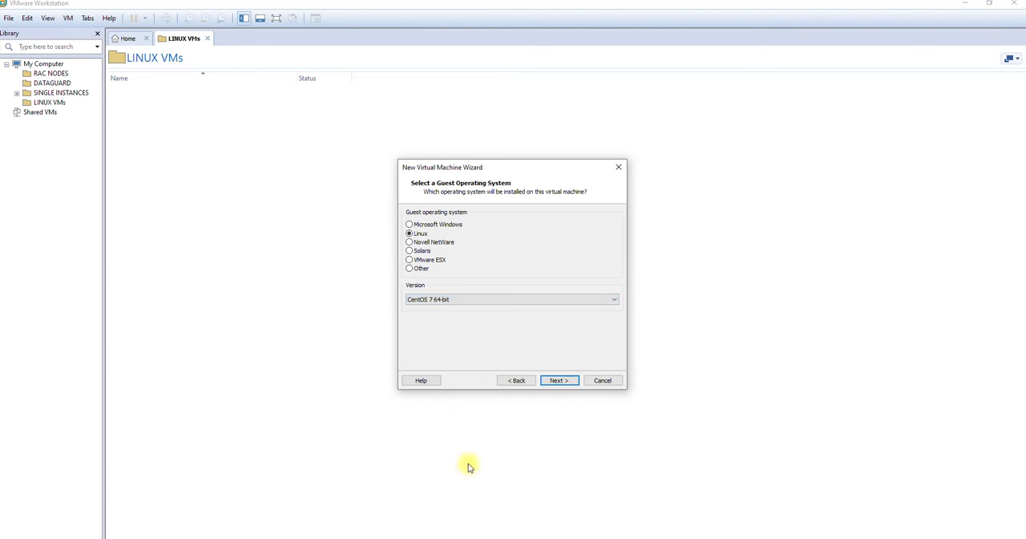
pyautogui.click(559, 381)
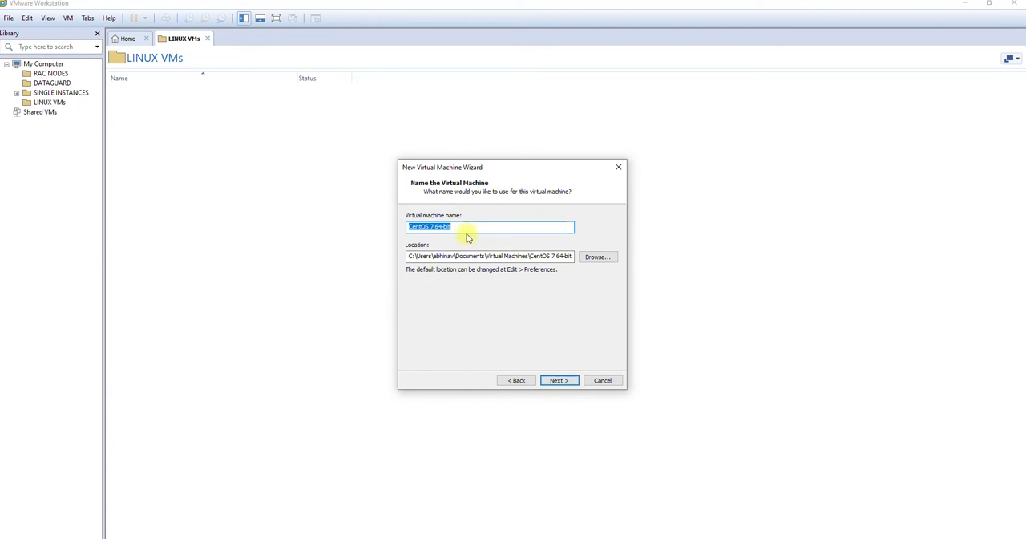
# Name the virtual machine CentOS 8
pyautogui.write('Cento')
pyautogui.press('BackSpace')
pyautogui.write('OS')
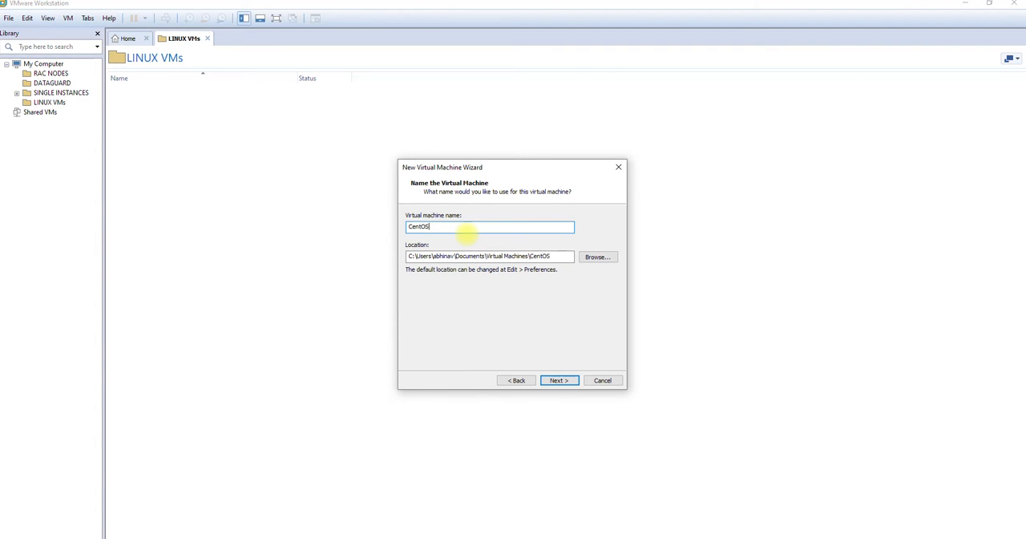
pyautogui.write(' 8')
# Create a folder named CentOs 8 on VM DRIVE (F:) and use it as the virtual machine's location
pyautogui.click(607, 257)
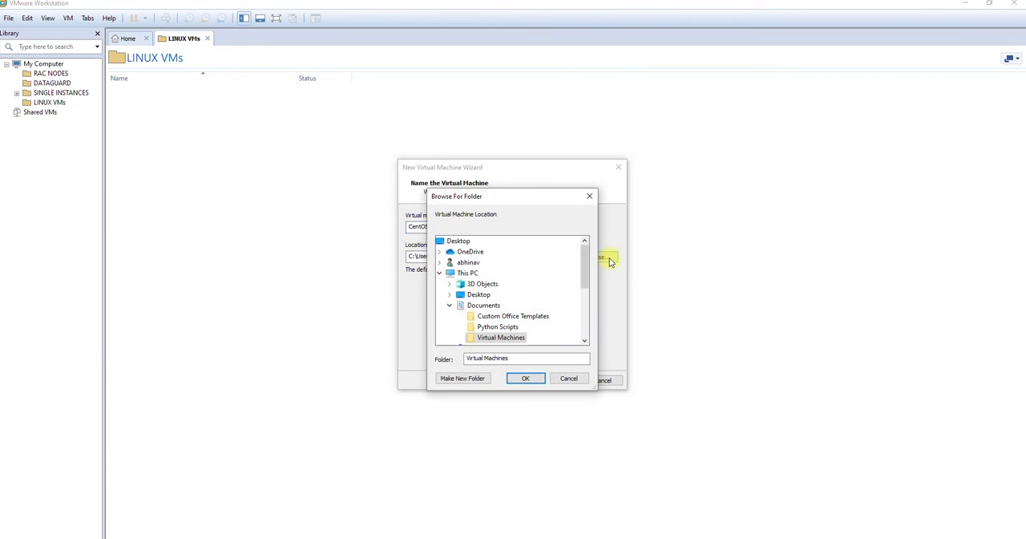
pyautogui.moveTo(581, 264); pyautogui.dragTo(601, 321)
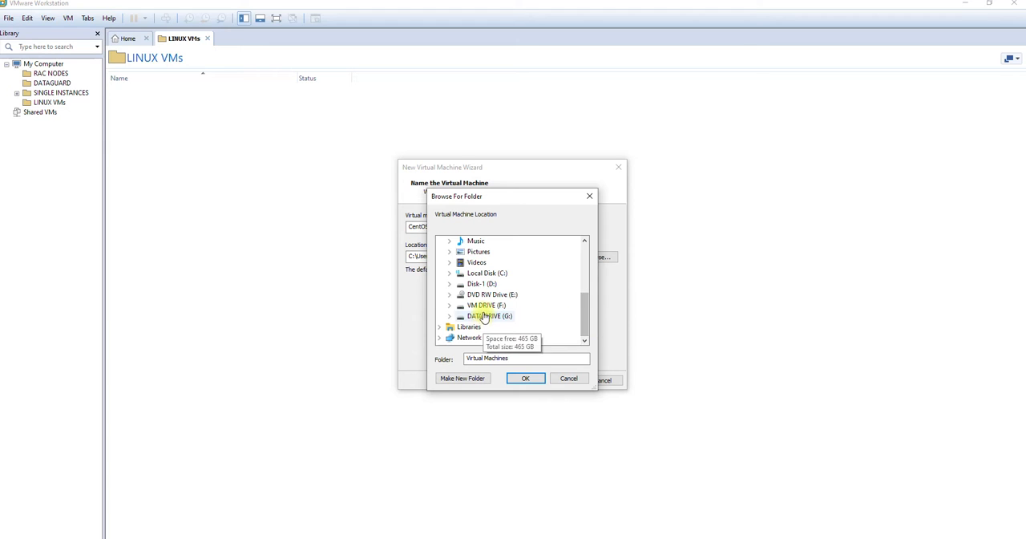
pyautogui.click(486, 308)
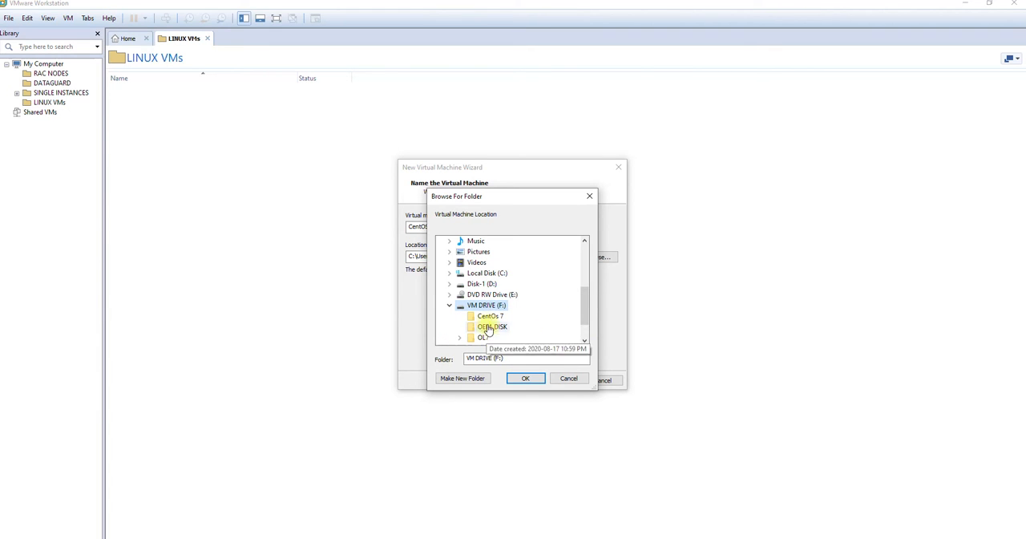
pyautogui.click(473, 377)
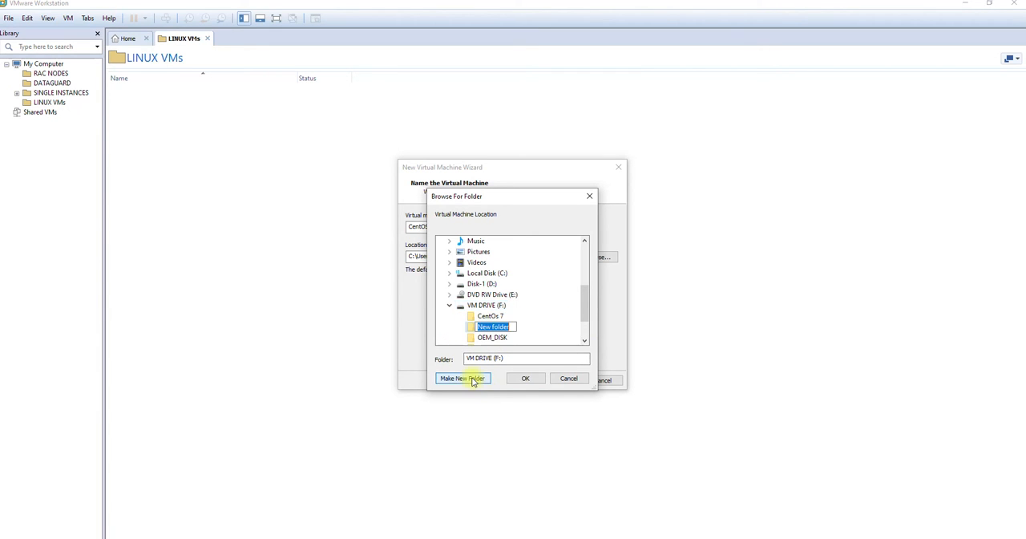
pyautogui.write('Cen')
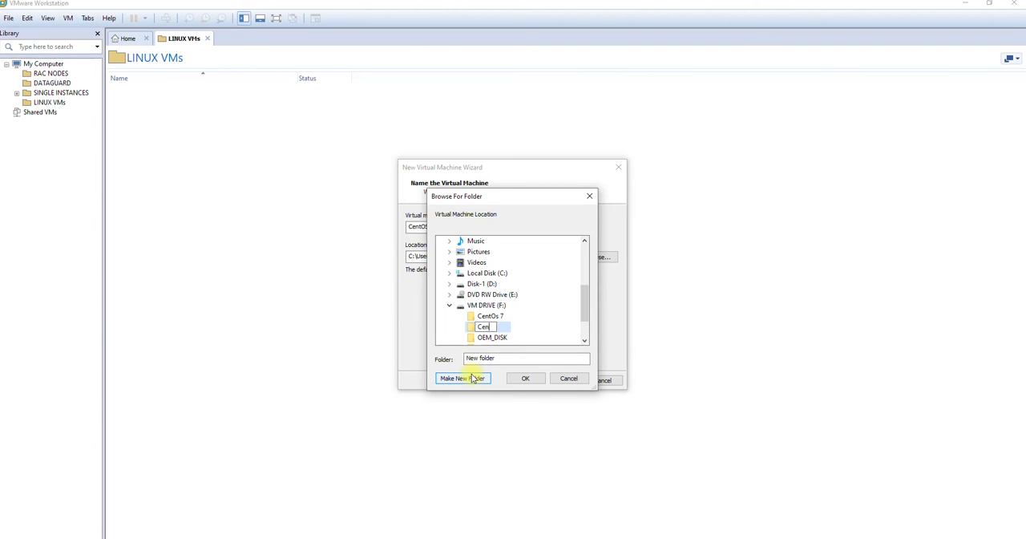
pyautogui.write('tOs 8')
pyautogui.click(473, 327)
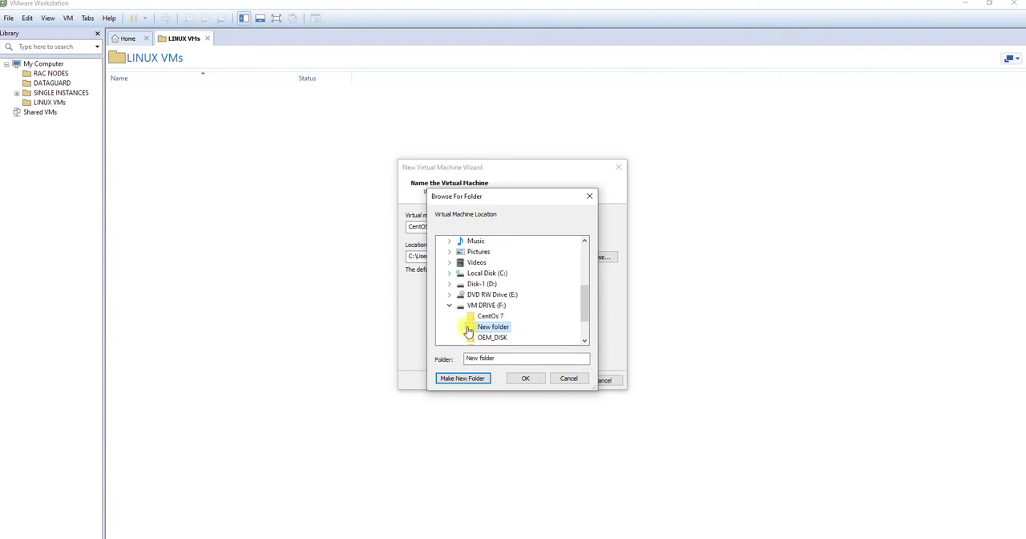
pyautogui.click(537, 380)
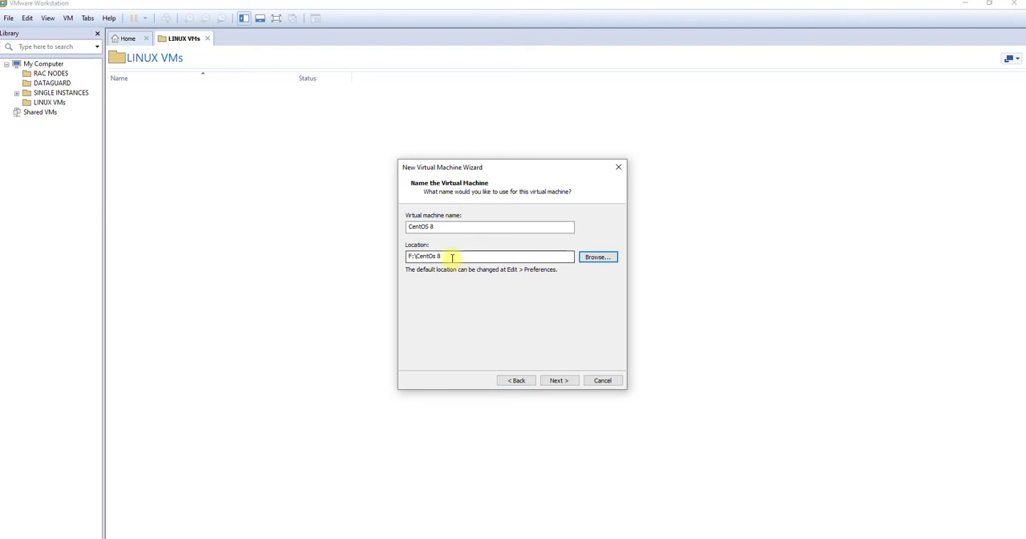
pyautogui.click(452, 258)
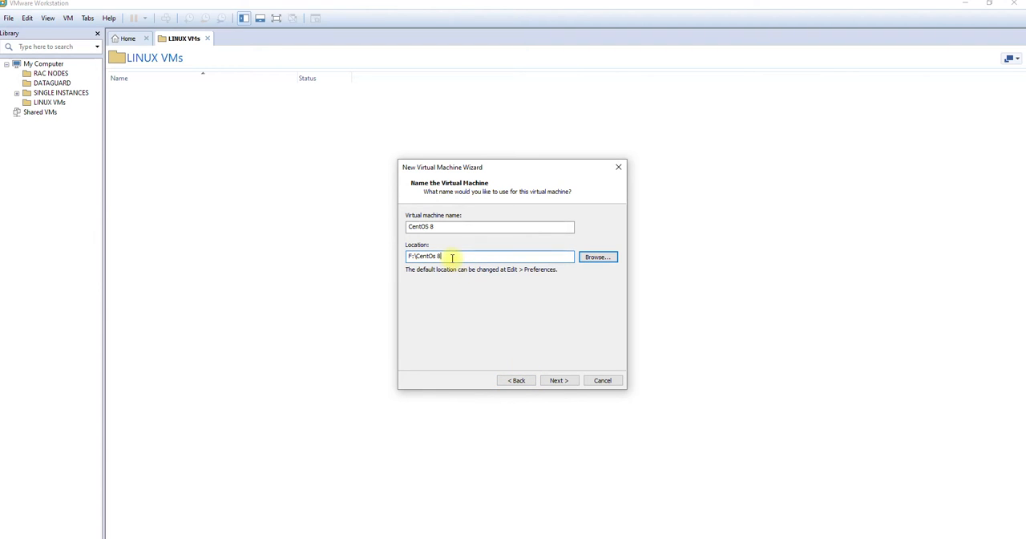
pyautogui.click(560, 380)
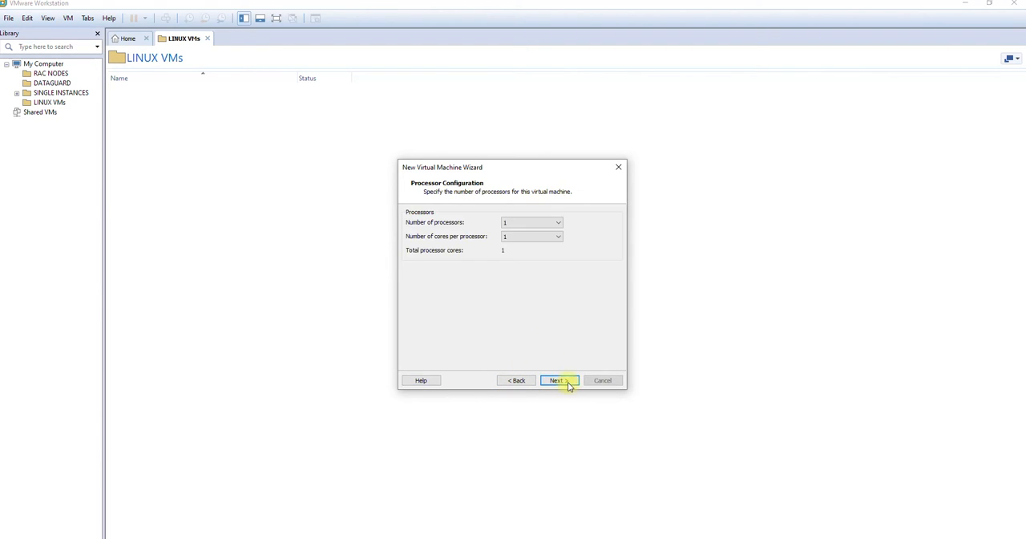
# Accept the processor configuration and set the virtual machine's memory to 4096 MB
pyautogui.click(533, 222)
pyautogui.click(526, 233)
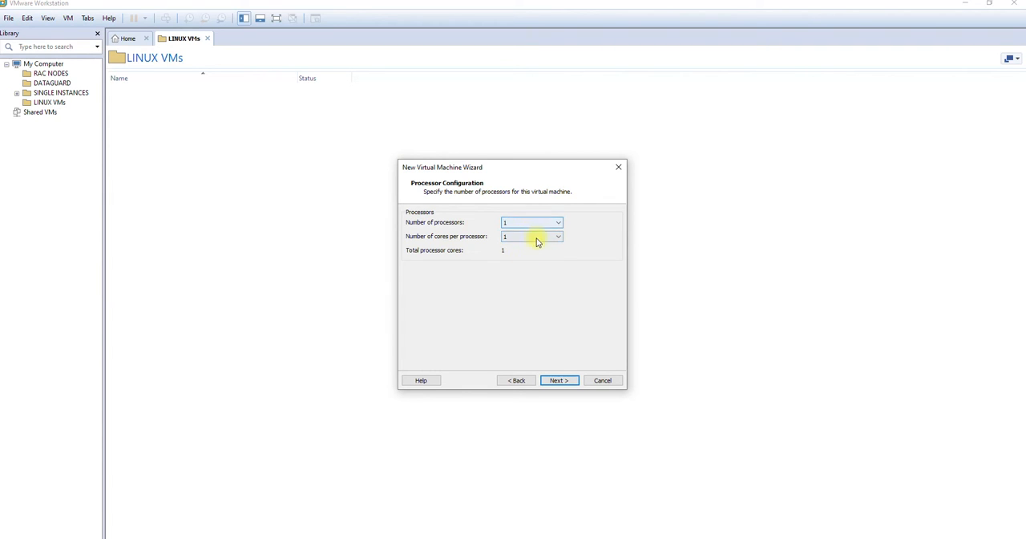
pyautogui.click(560, 381)
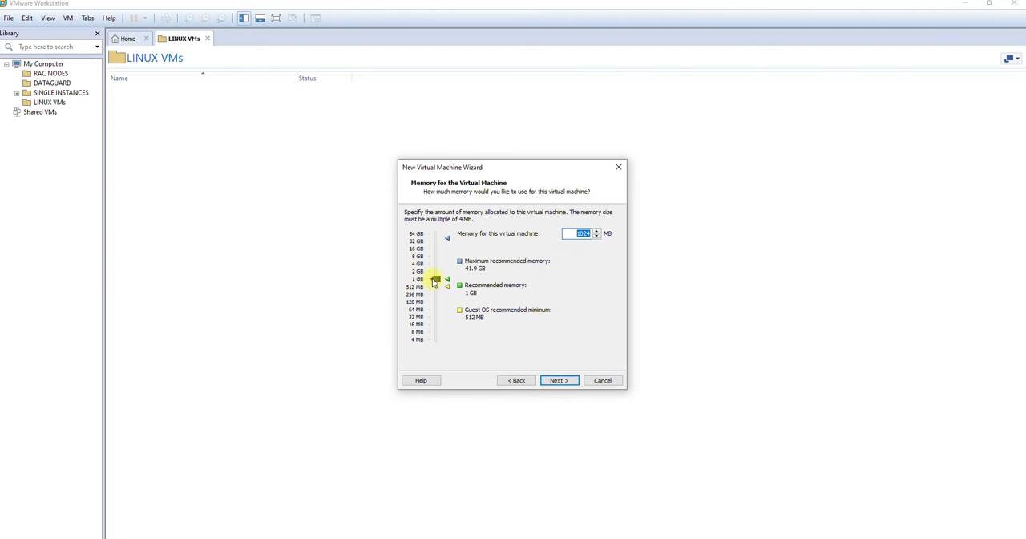
pyautogui.moveTo(433, 281); pyautogui.dragTo(436, 264)
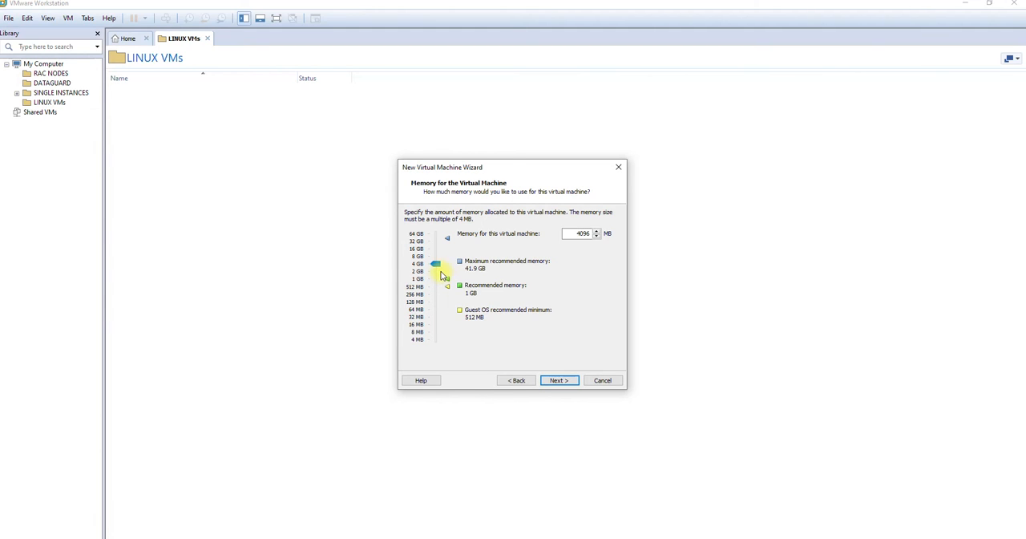
pyautogui.click(559, 381)
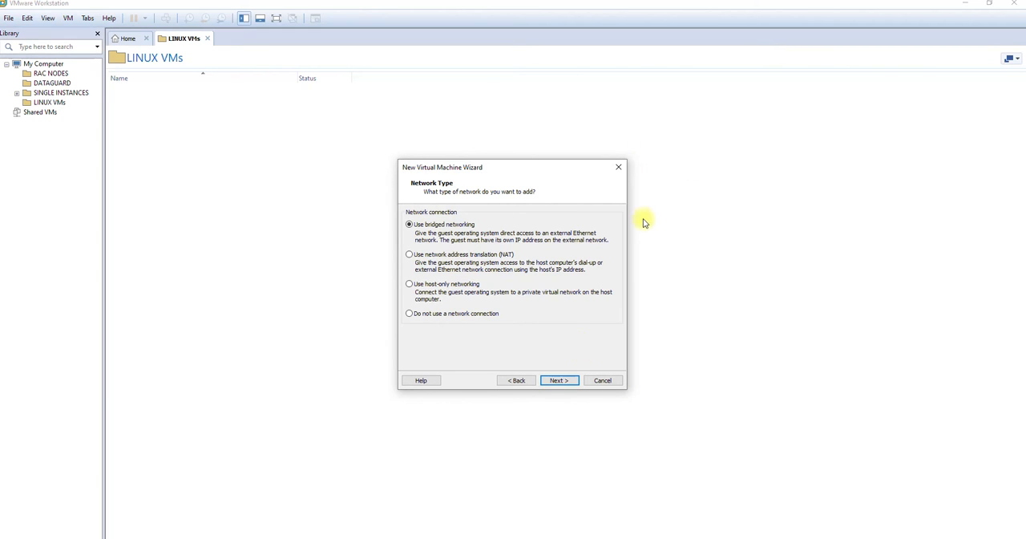
# Accept bridged networking, the LSI Logic SCSI controller and the preselected virtual disk type
pyautogui.click(559, 382)
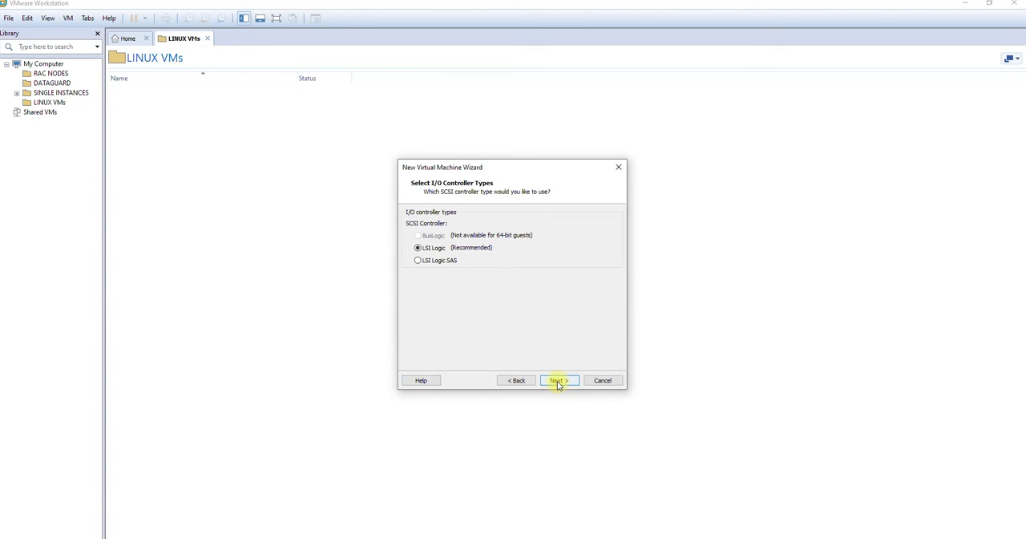
pyautogui.click(557, 382)
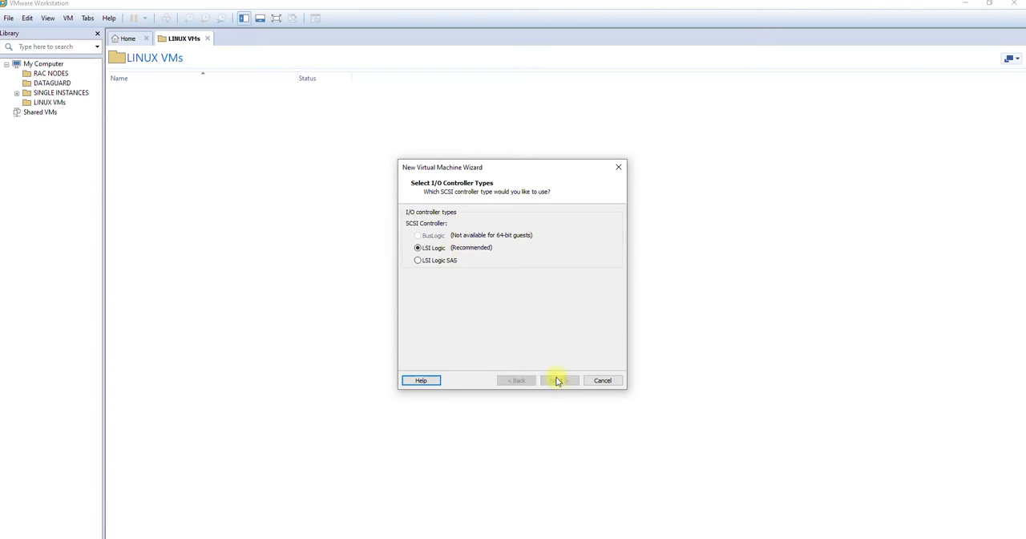
pyautogui.click(559, 382)
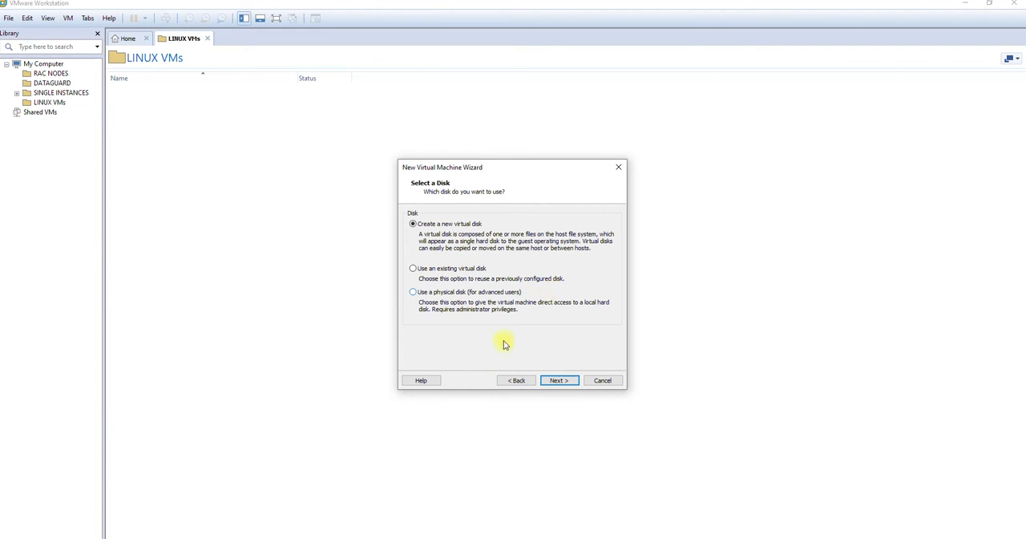
# Switch to File Explorer to check the free space on the computer's drives, and close it
pyautogui.click(156, 538)
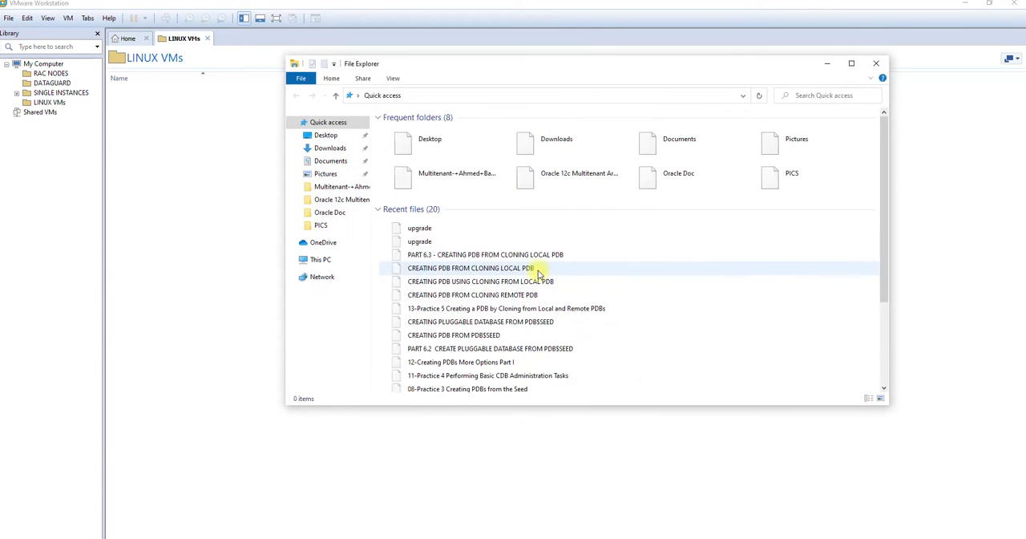
pyautogui.click(316, 258)
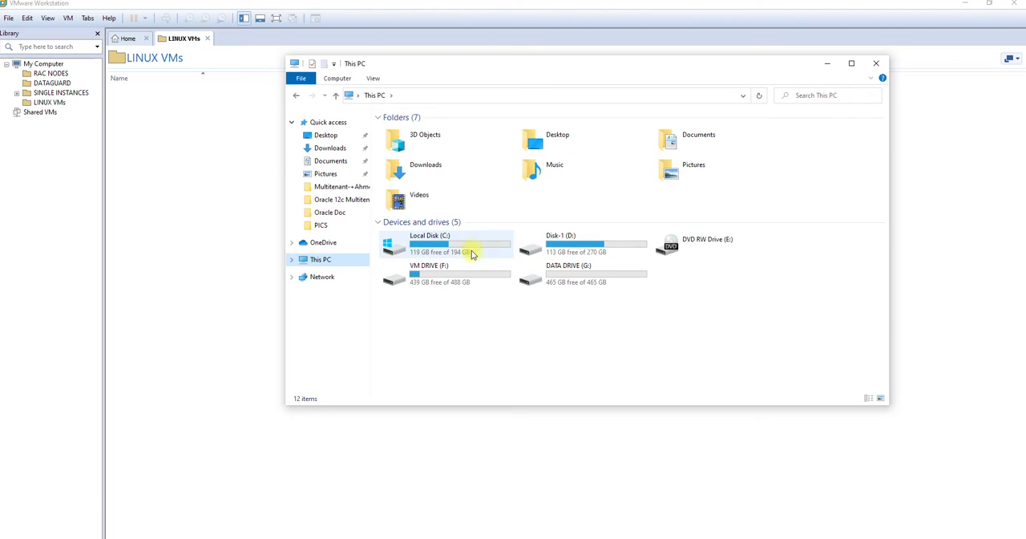
pyautogui.click(875, 63)
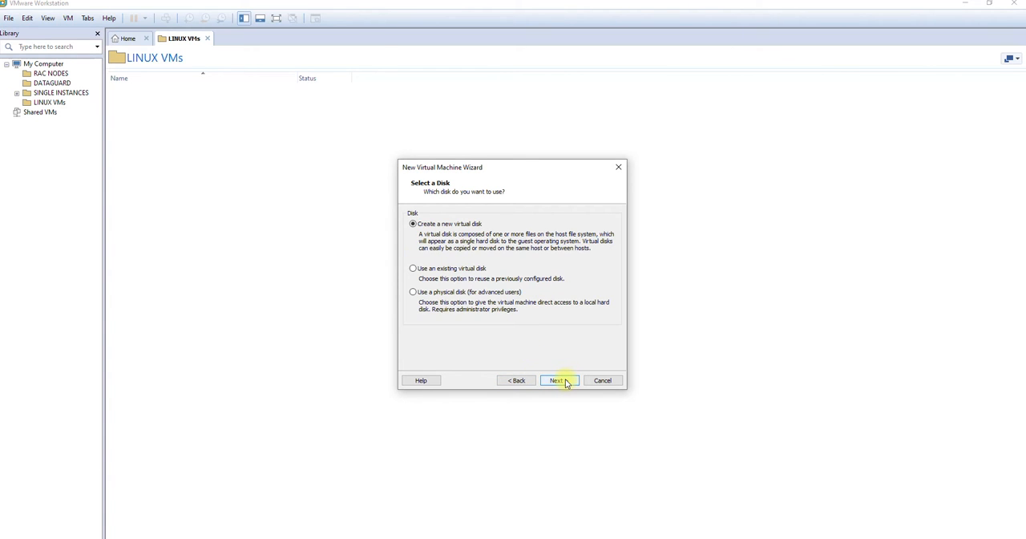
# Create a new virtual disk with a maximum size of 60 GB, split into multiple files
pyautogui.click(559, 380)
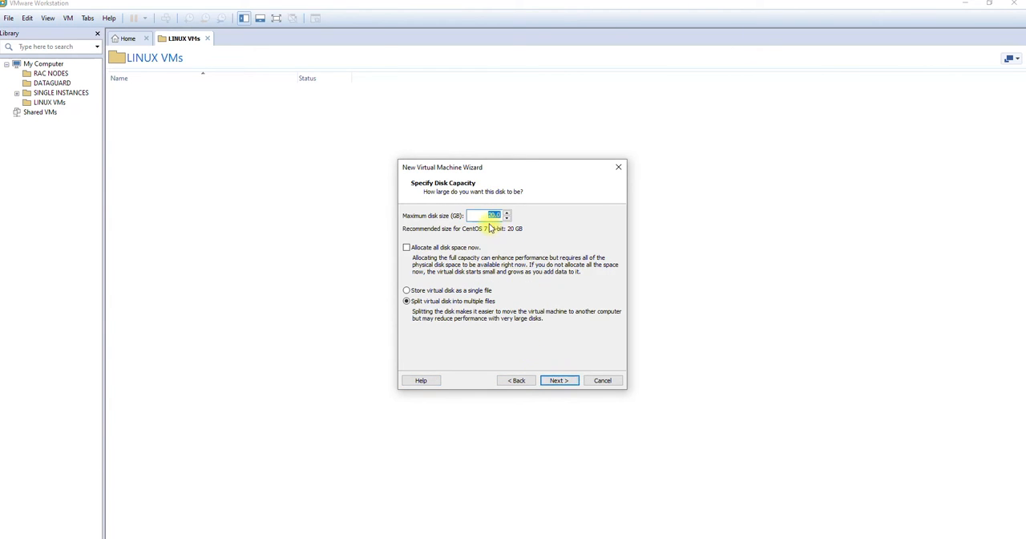
pyautogui.write('60')
pyautogui.click(484, 215)
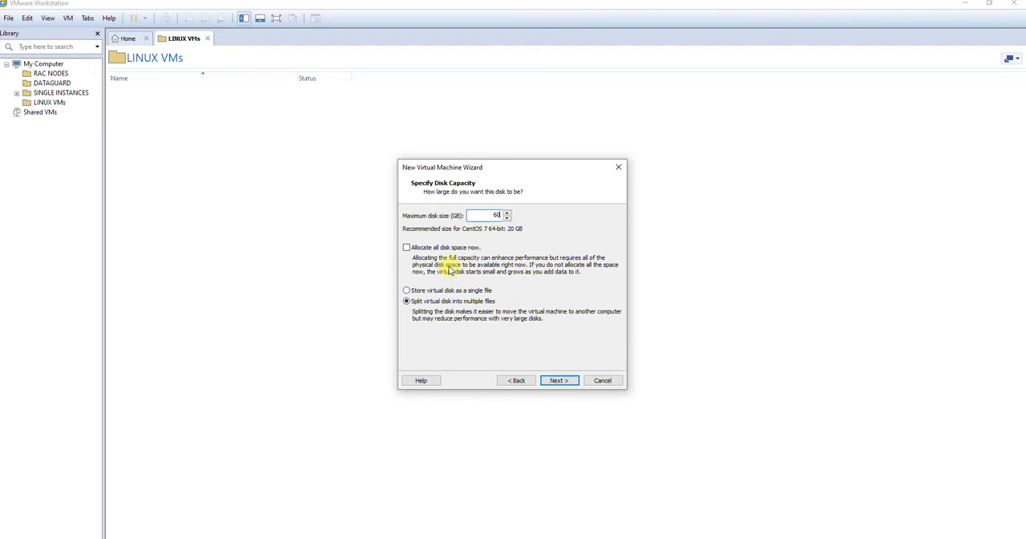
pyautogui.click(552, 383)
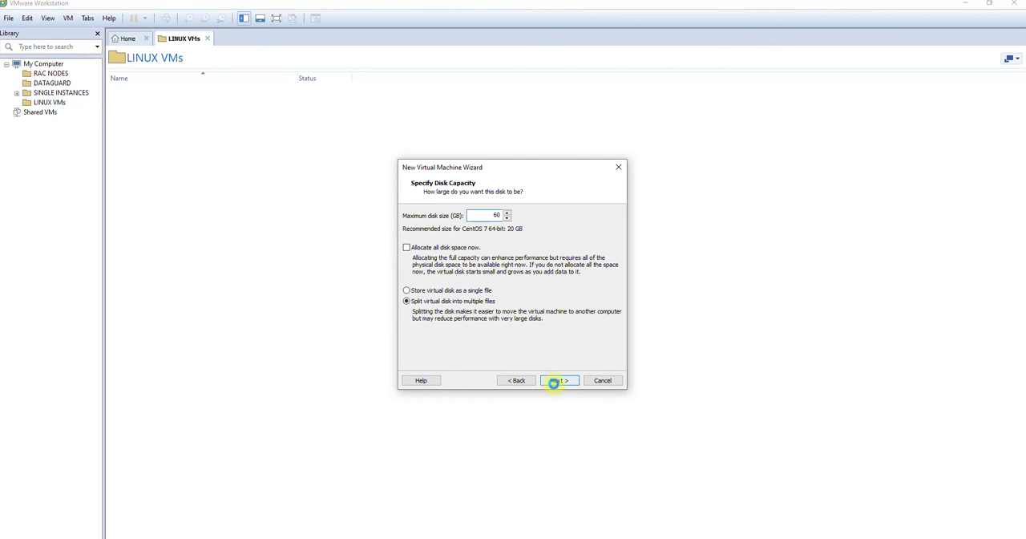
# Store the virtual disk file as CentOS 8 in the CentOs 8 folder on VM DRIVE (F:), and accept the location
pyautogui.click(594, 247)
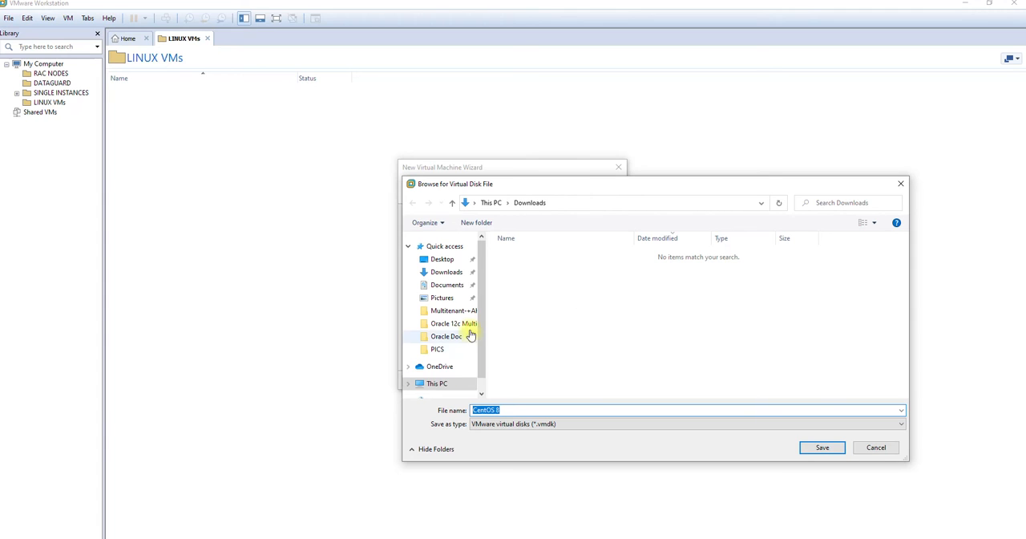
pyautogui.scroll(-1, 465, 336)
pyautogui.click(437, 362)
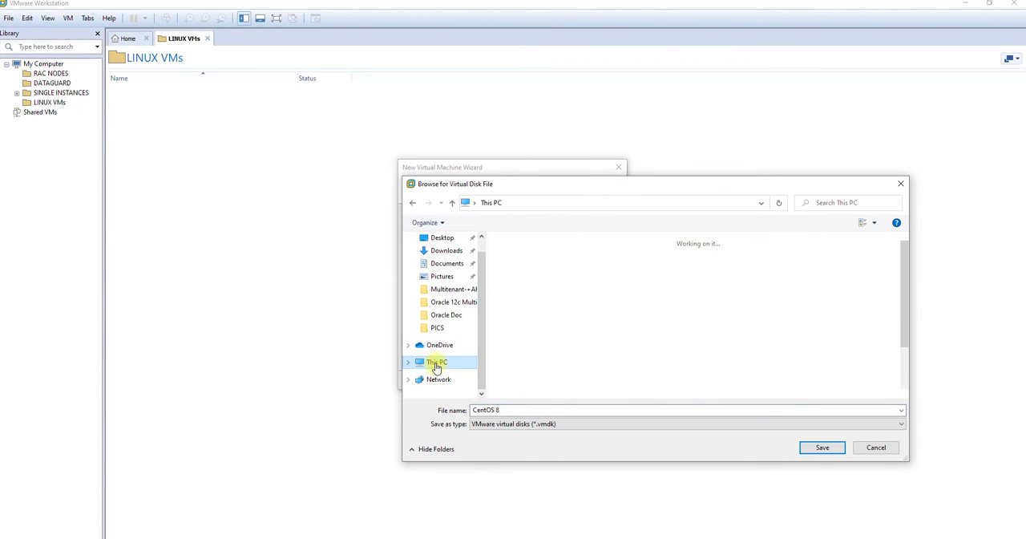
pyautogui.scroll(-2, 769, 345)
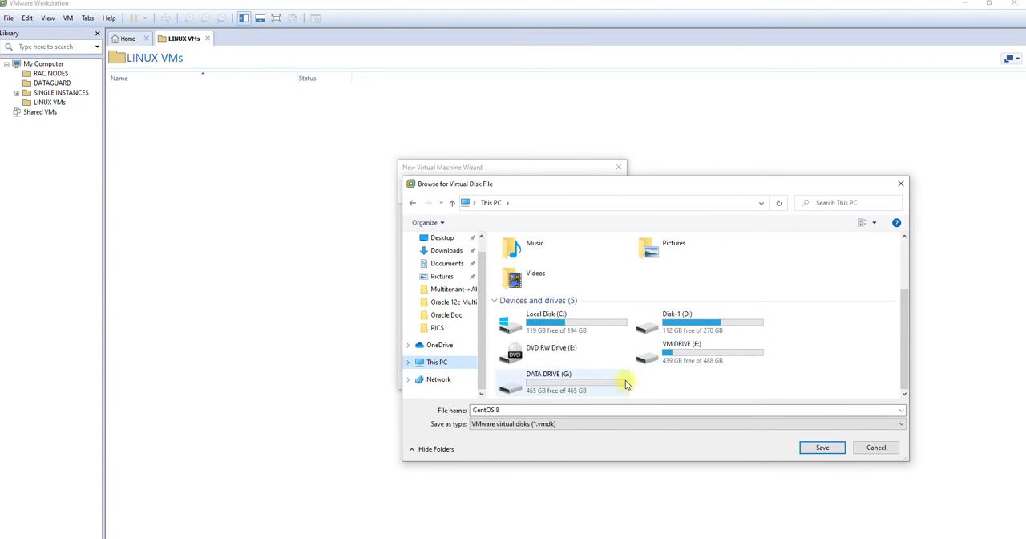
pyautogui.doubleClick(686, 365)
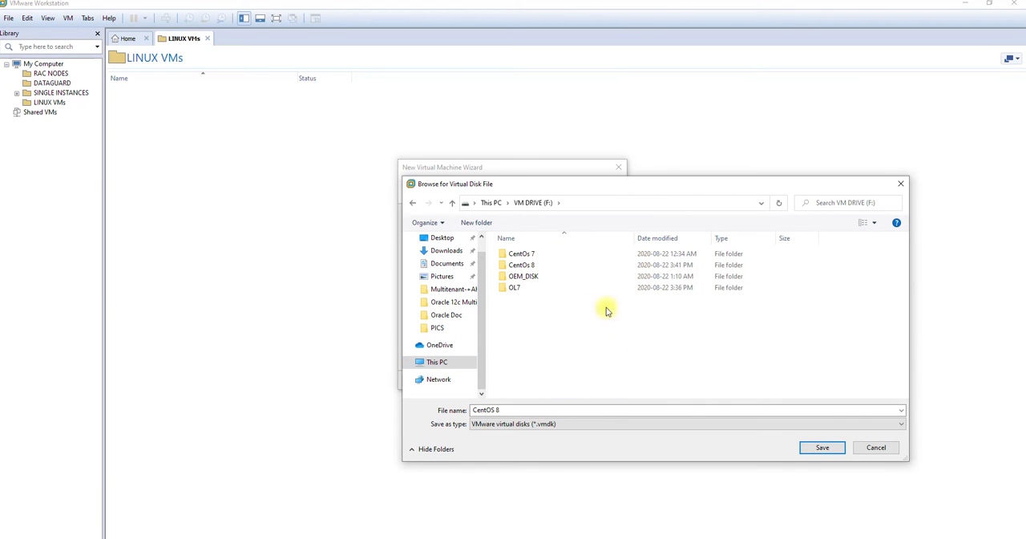
pyautogui.doubleClick(529, 265)
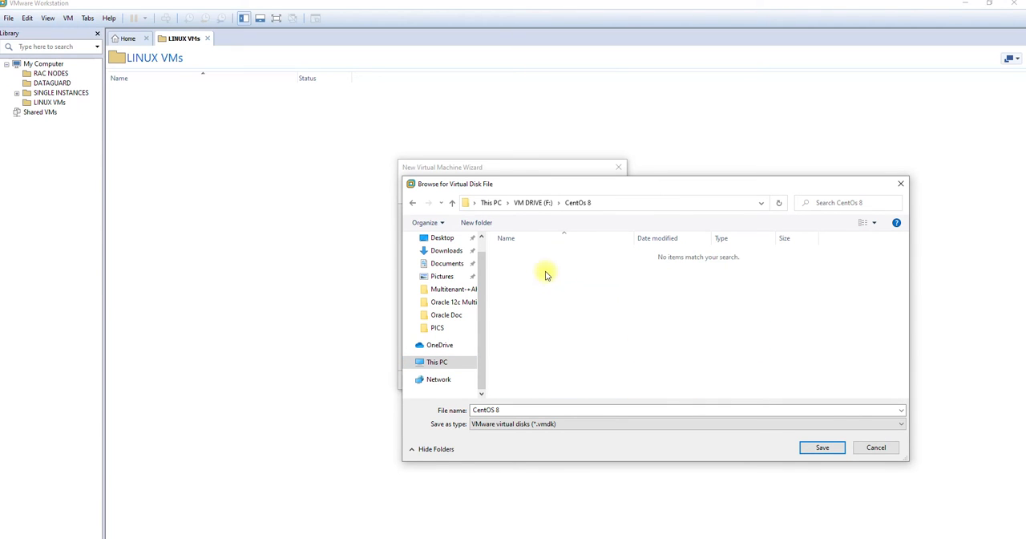
pyautogui.click(808, 446)
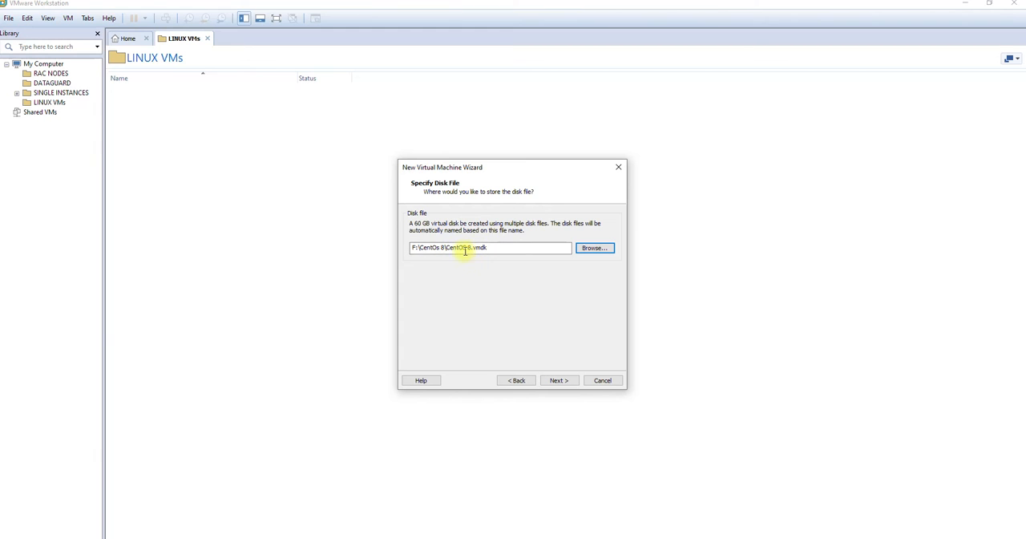
pyautogui.click(569, 381)
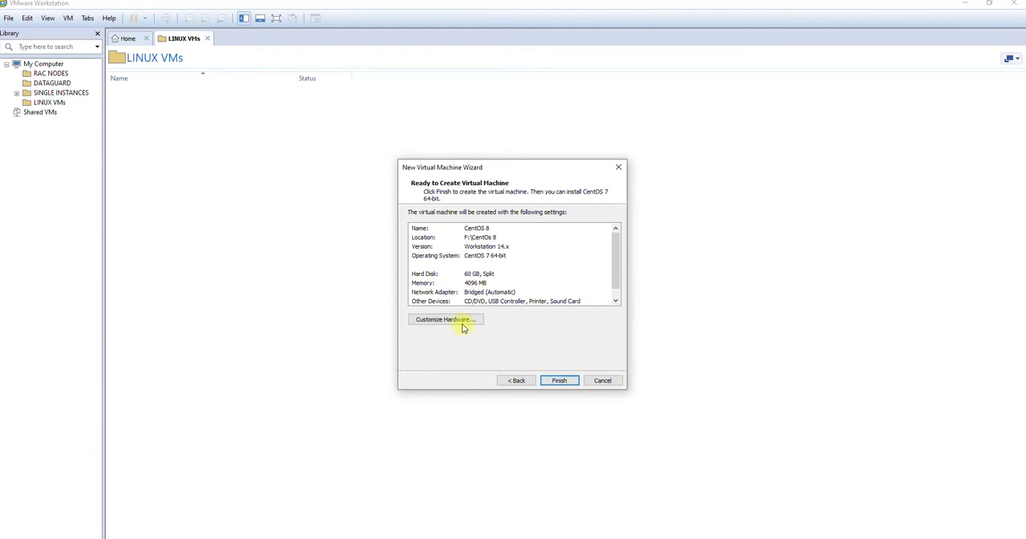
# Review the hardware configuration, create the virtual machine, and move it into the LINUX VMs library folder
pyautogui.click(458, 321)
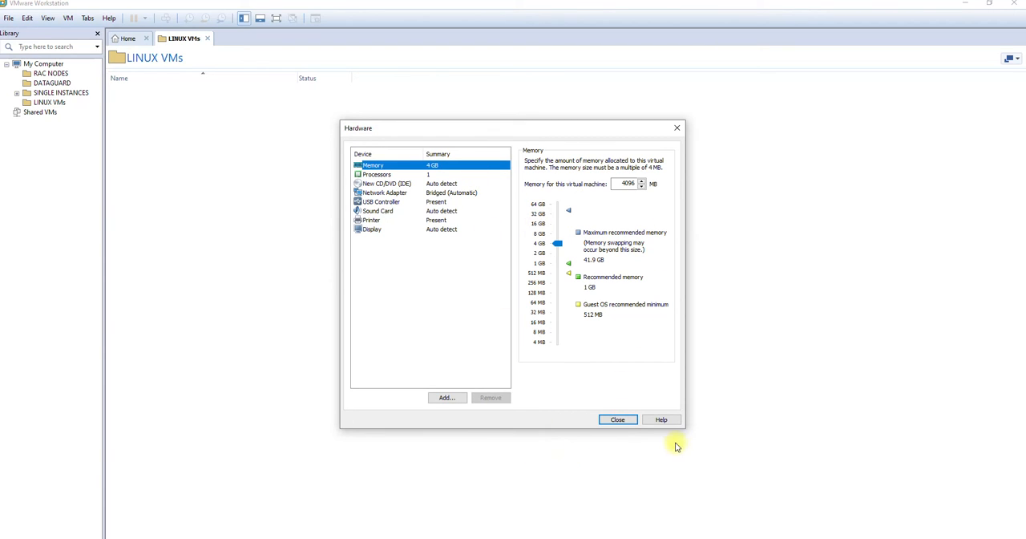
pyautogui.click(618, 420)
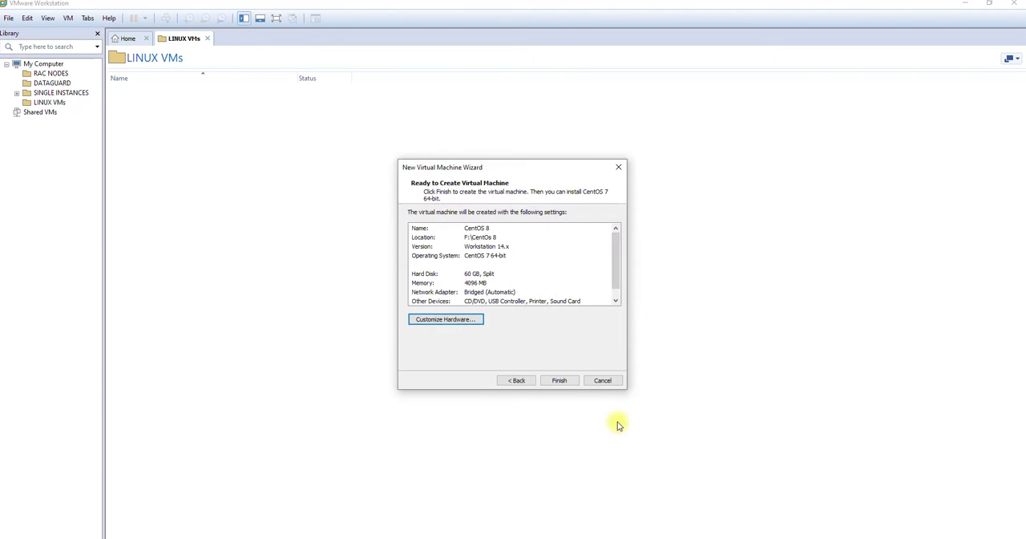
pyautogui.click(564, 380)
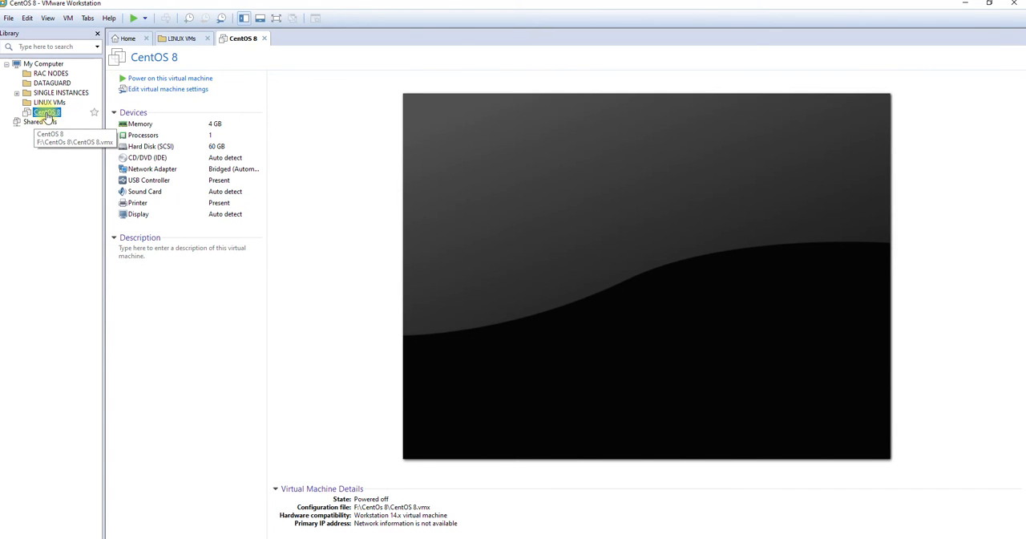
pyautogui.moveTo(47, 115); pyautogui.dragTo(64, 107)
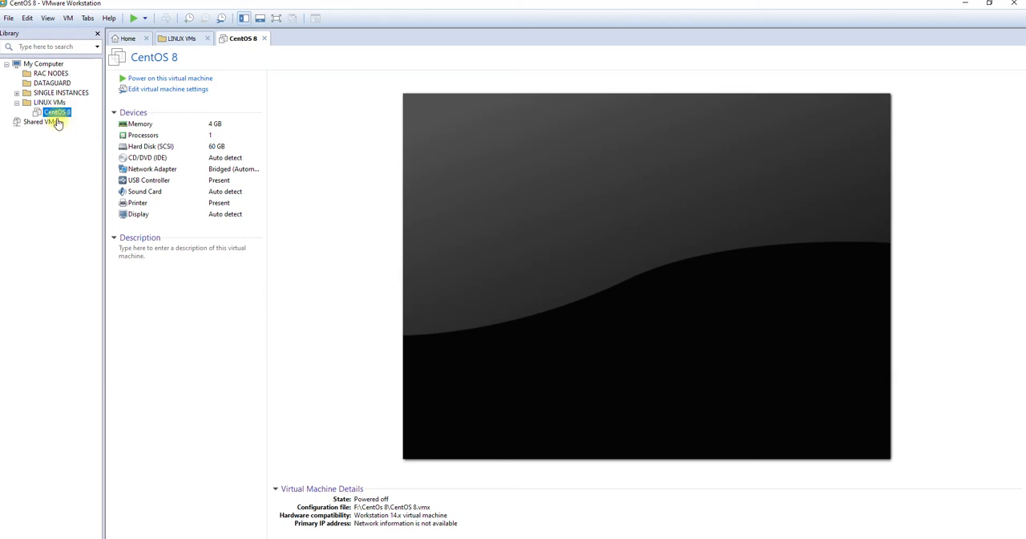
# Set the virtual machine's CD/DVD drive to use the ISO image CentOS-8.2.2004-x86_64-dvd1 from Downloads
pyautogui.click(160, 159)
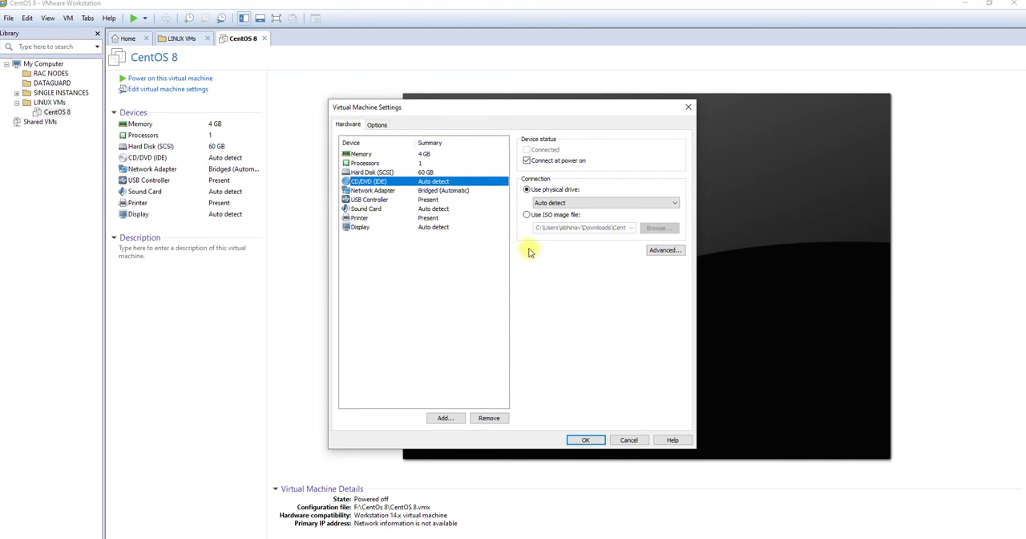
pyautogui.click(553, 217)
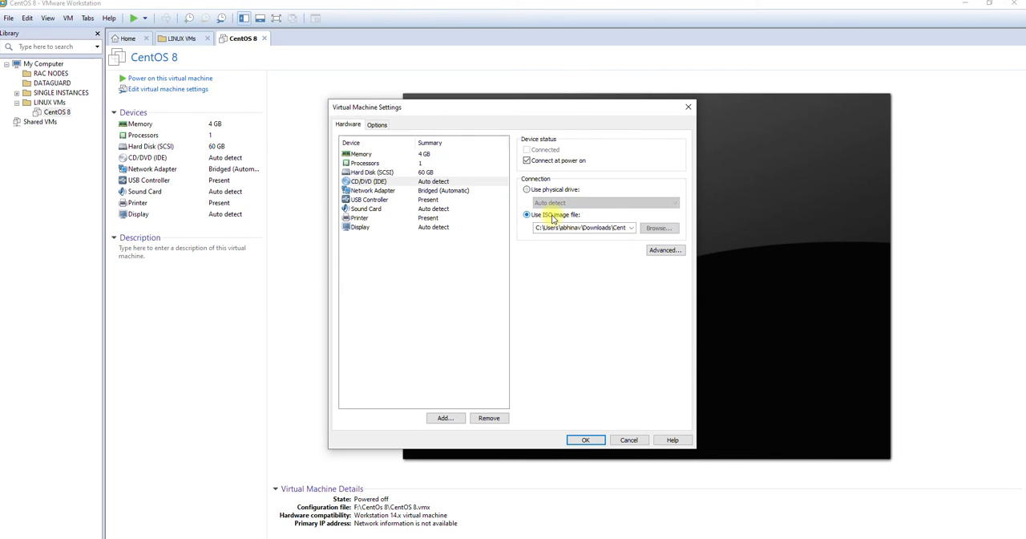
pyautogui.click(659, 228)
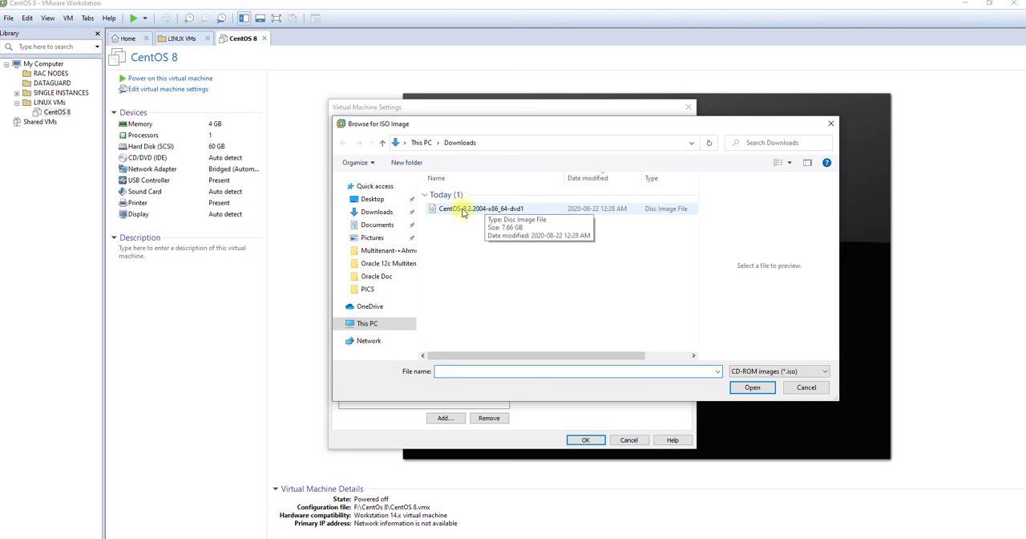
pyautogui.doubleClick(514, 213)
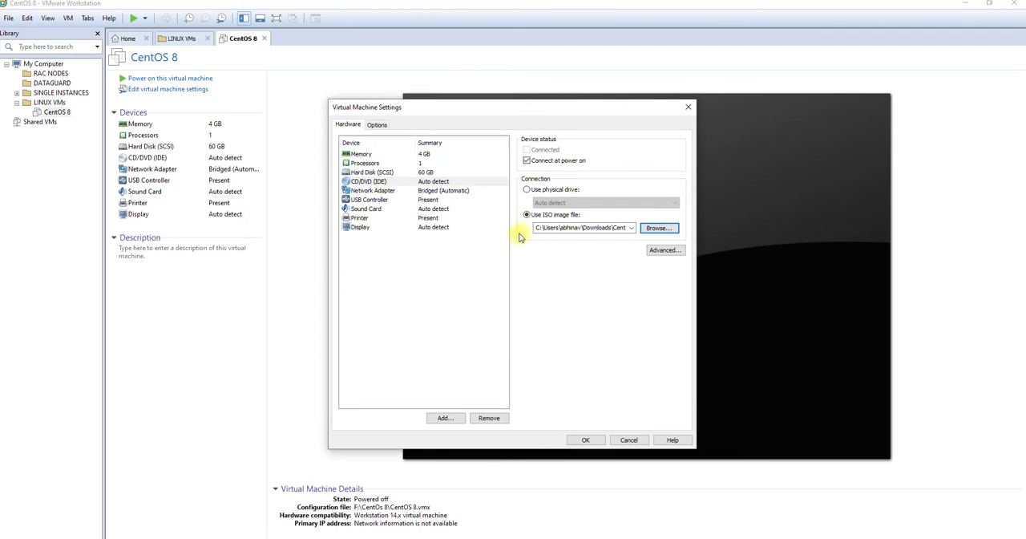
pyautogui.click(586, 441)
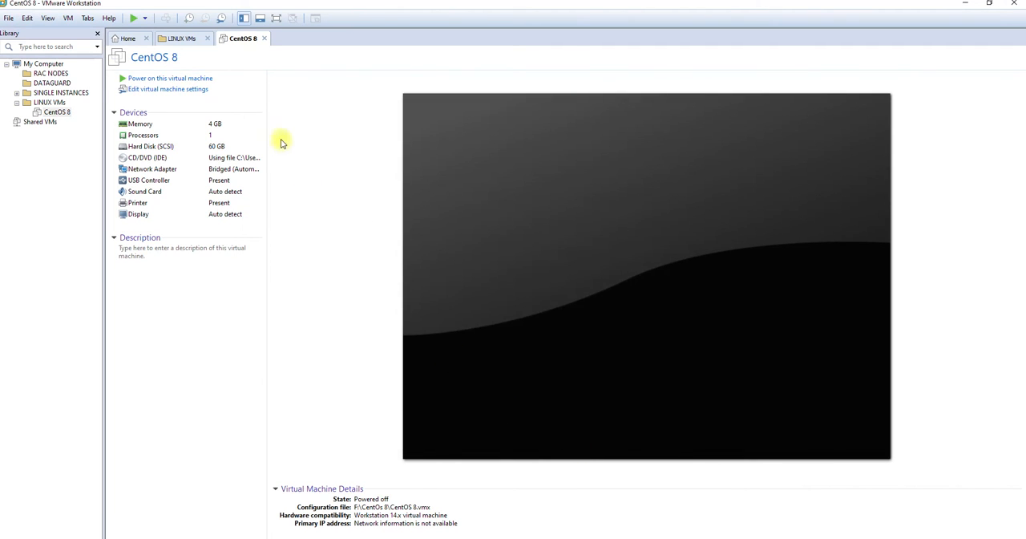
# Power on the CentOS 8 virtual machine, dismiss the notification, and direct input to its screen
pyautogui.click(196, 79)
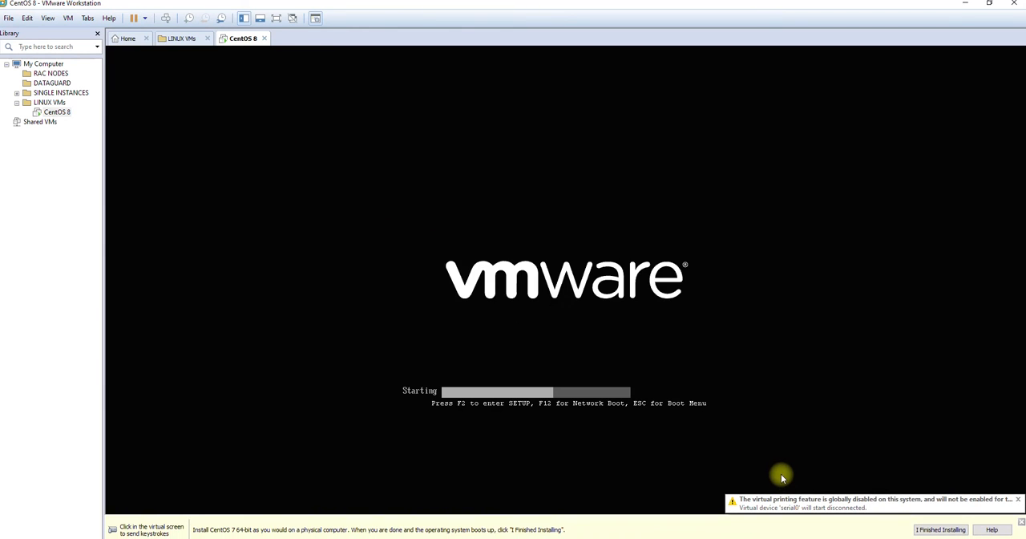
pyautogui.click(1019, 502)
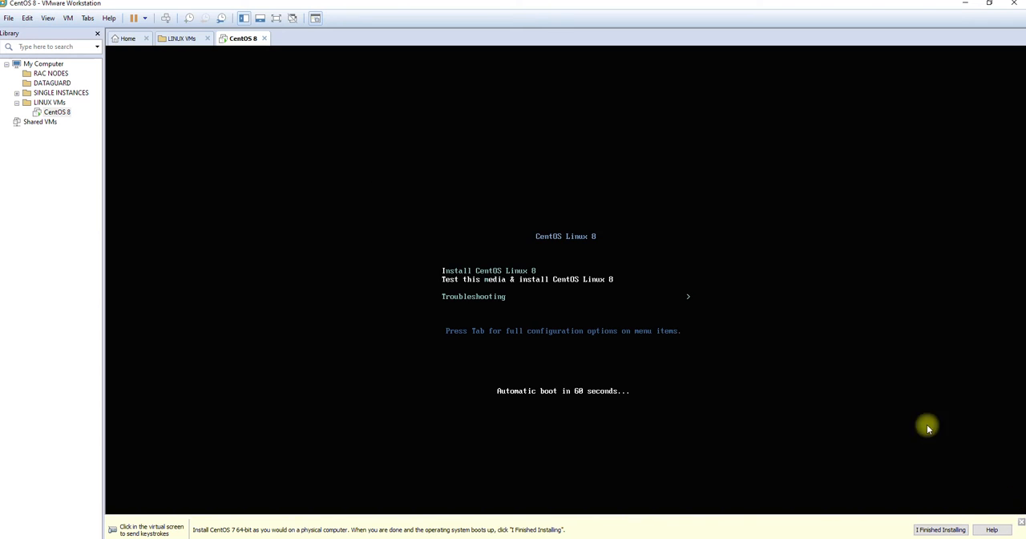
pyautogui.click(658, 244)
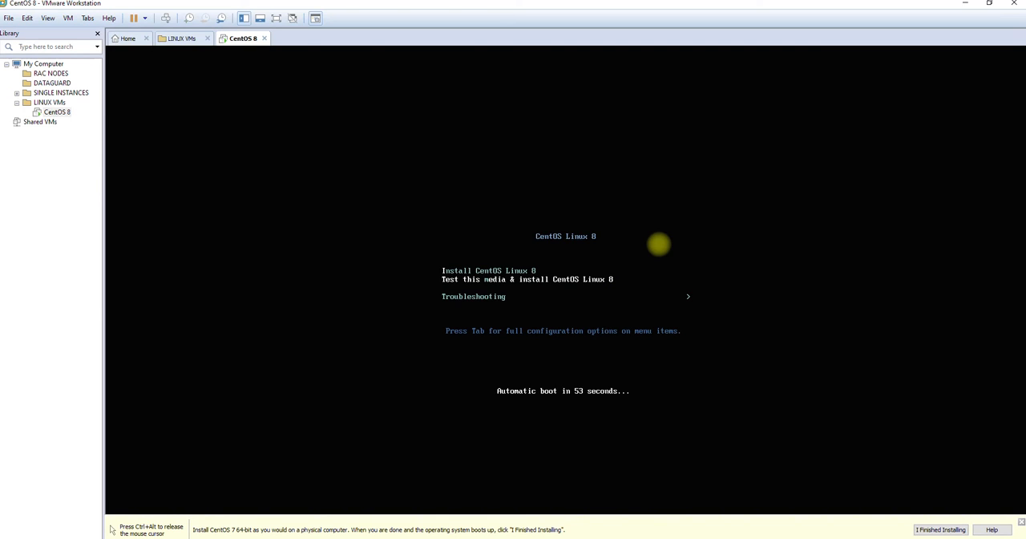
# Start the Install CentOS Linux 8 option from the boot menu, and release the cursor from the virtual machine
pyautogui.press('Up')
pyautogui.press('Down')
pyautogui.press('Up')
pyautogui.press('Down')
pyautogui.press('Up')
pyautogui.press('Down')
pyautogui.press('Down')
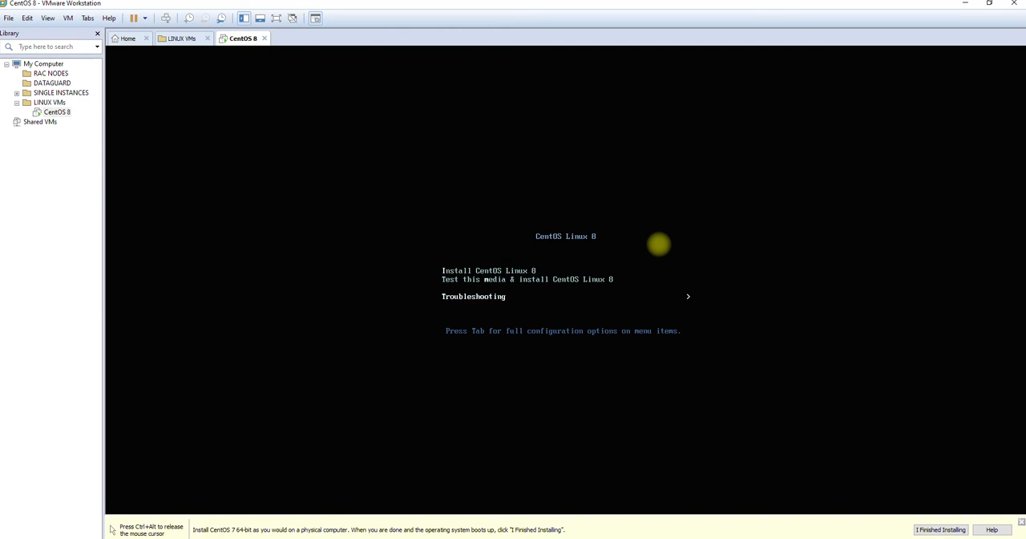
pyautogui.press('Up')
pyautogui.press('Up')
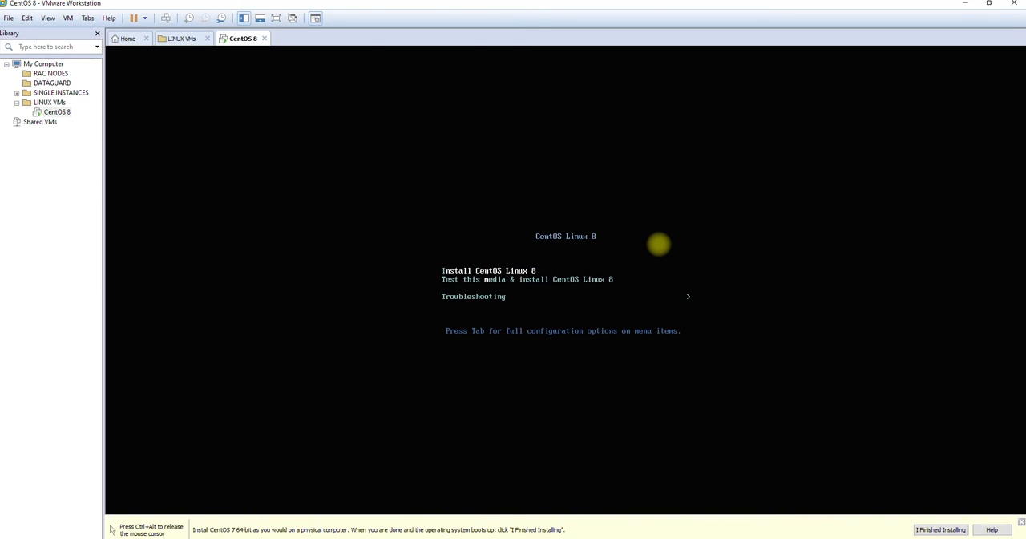
pyautogui.press('Return')
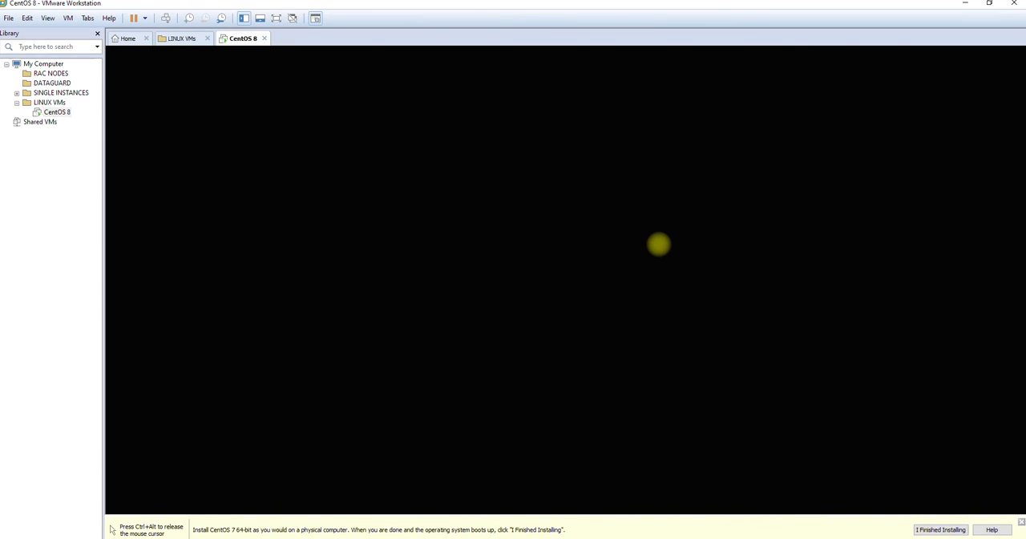
pyautogui.hotkey('ctrl', 'alt')
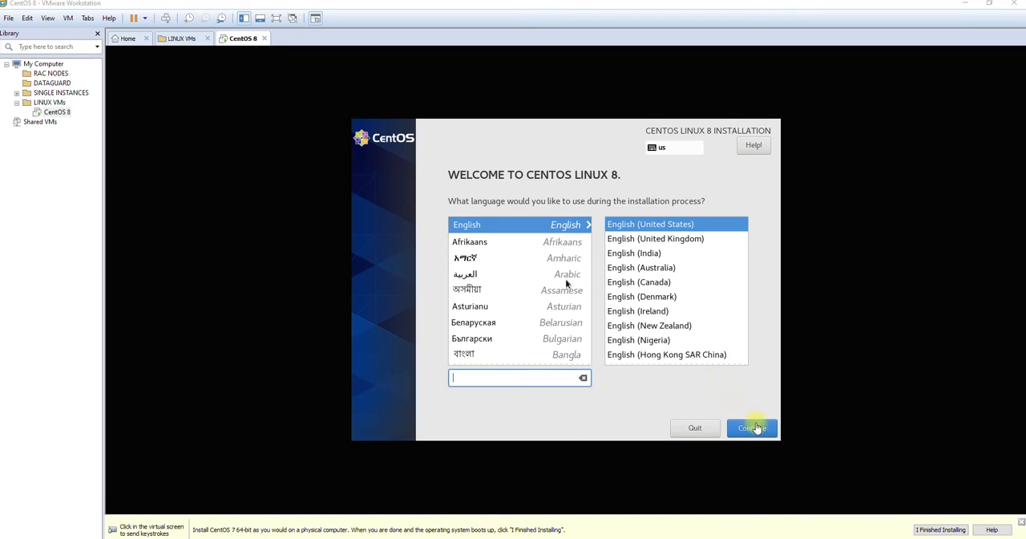
# Accept English (United States) as the installation language and continue to the installation summary
pyautogui.click(739, 390)
pyautogui.click(766, 434)
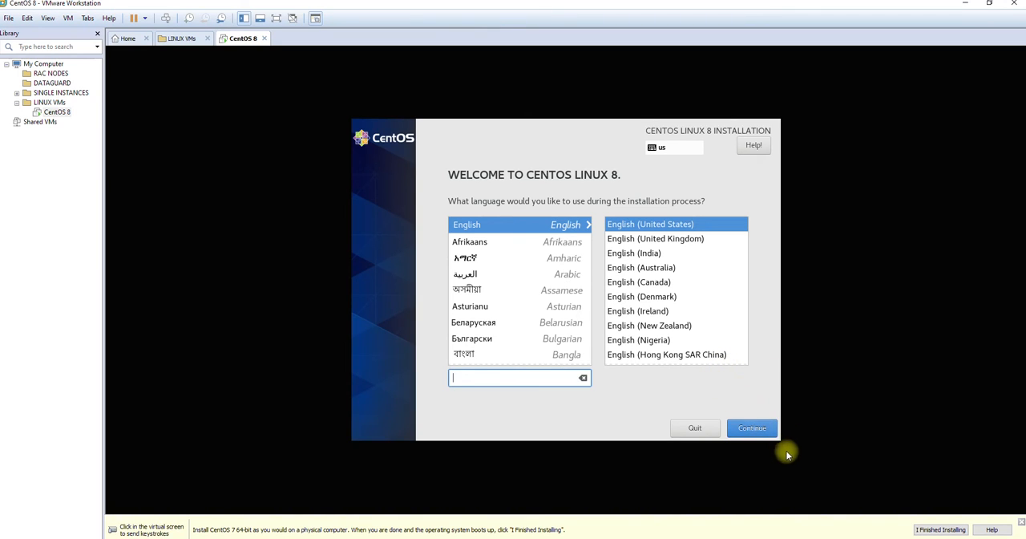
pyautogui.click(736, 427)
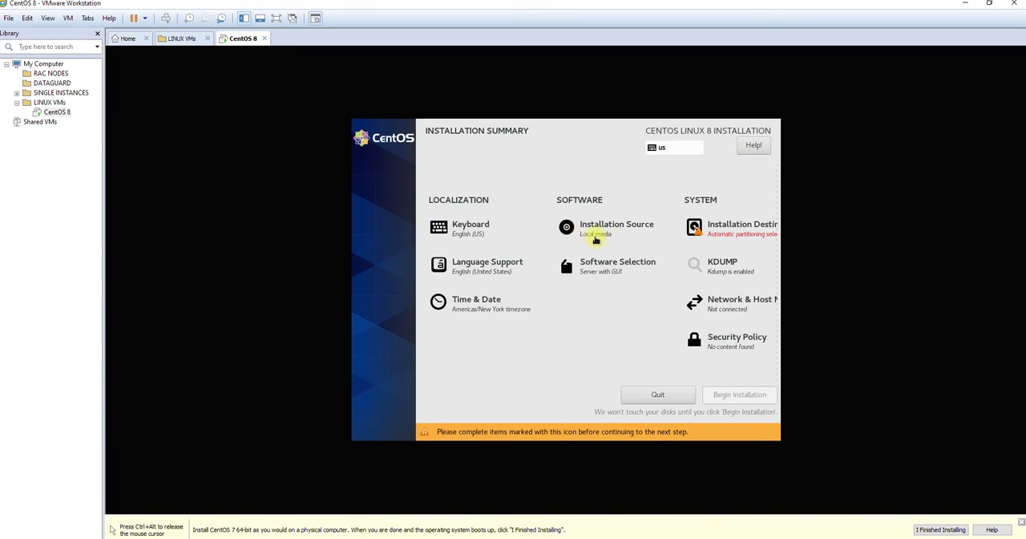
# Confirm the 60 GiB virtual disk with automatic storage configuration as the installation destination, and disable kdump
pyautogui.click(737, 236)
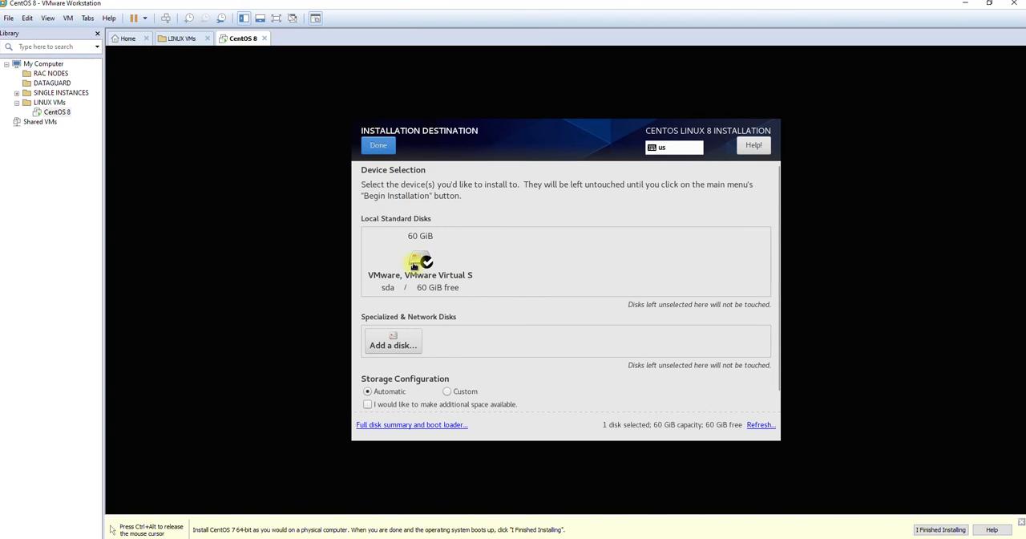
pyautogui.click(379, 146)
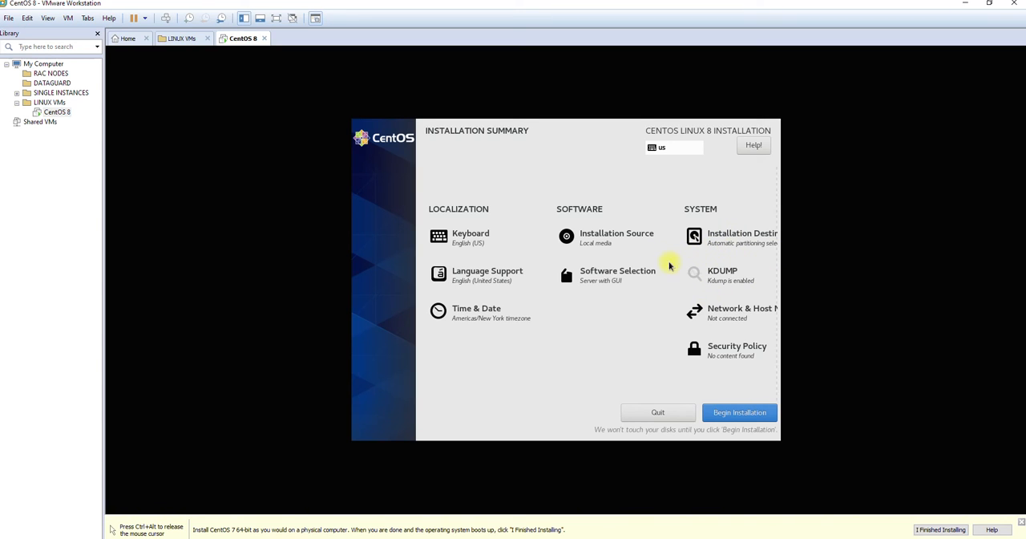
pyautogui.click(726, 285)
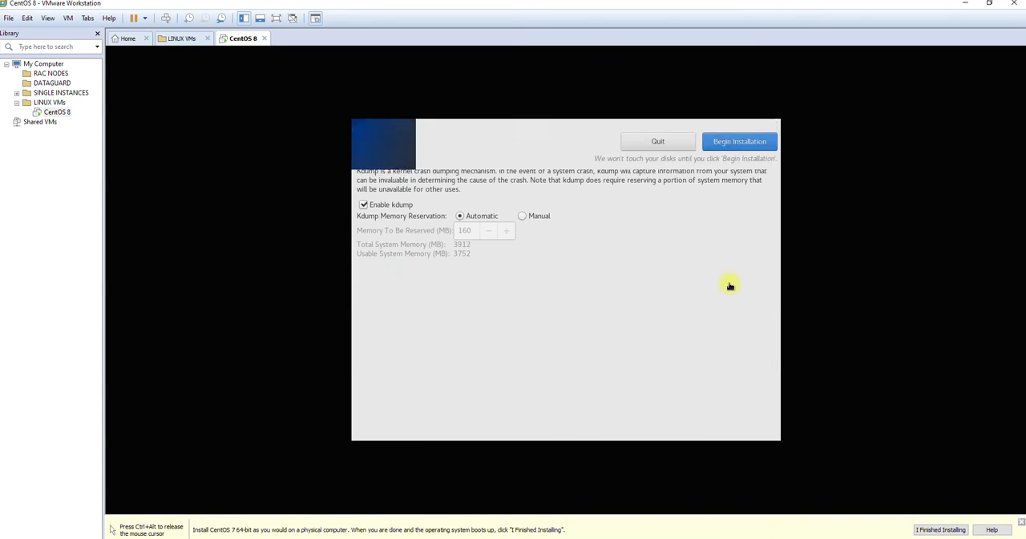
pyautogui.click(405, 206)
pyautogui.click(372, 148)
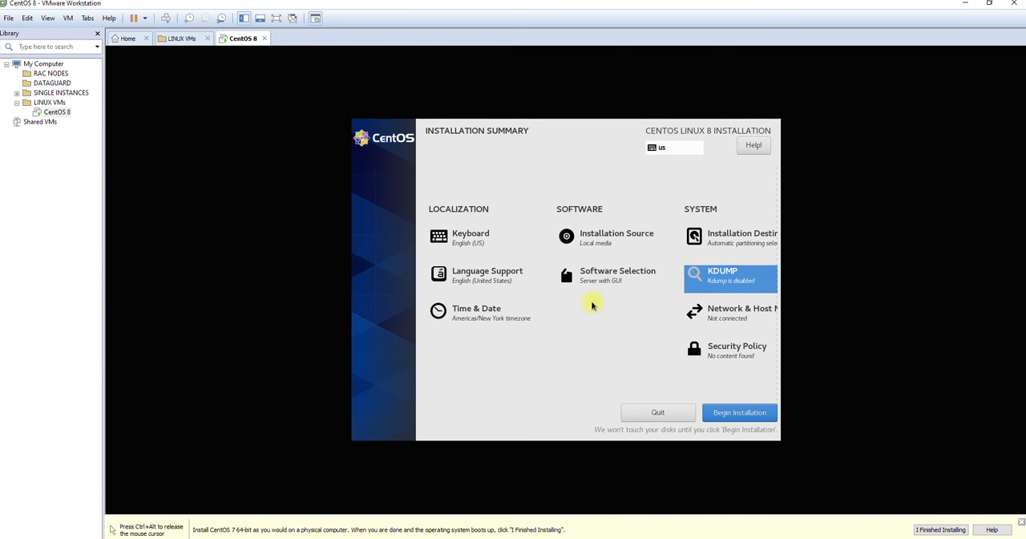
# Review the additional software and keep Server with GUI as the base environment, without any add-ons
pyautogui.click(598, 285)
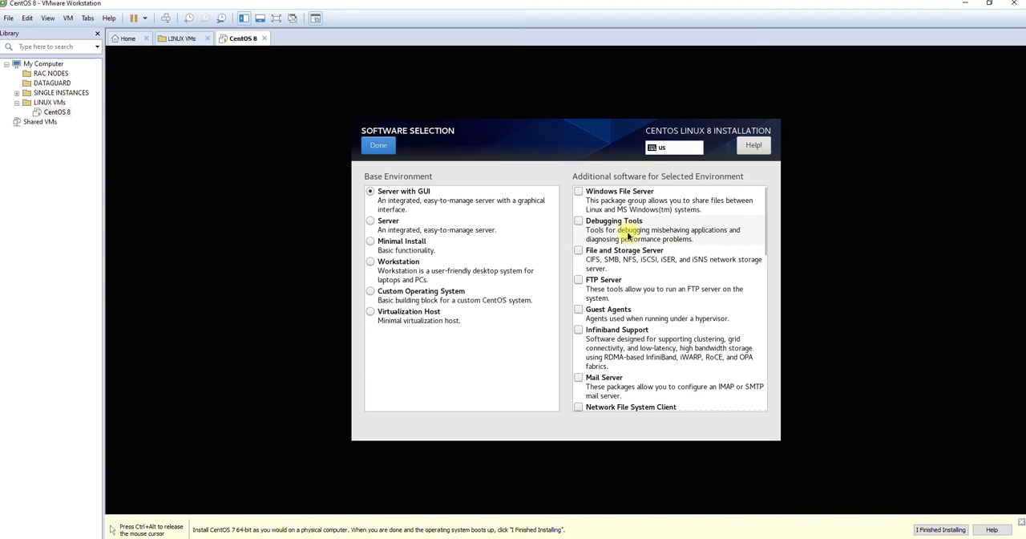
pyautogui.scroll(-2, 621, 258)
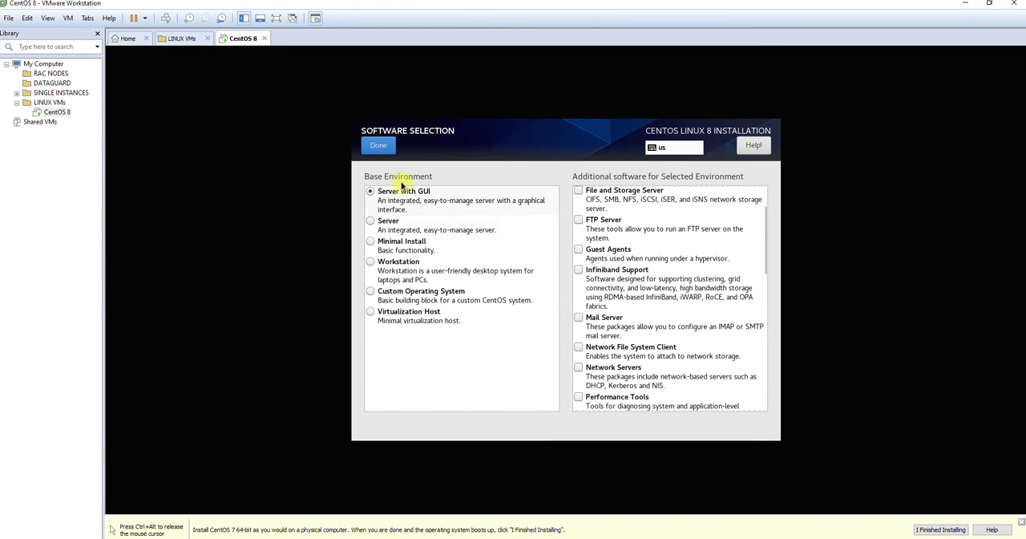
pyautogui.click(379, 147)
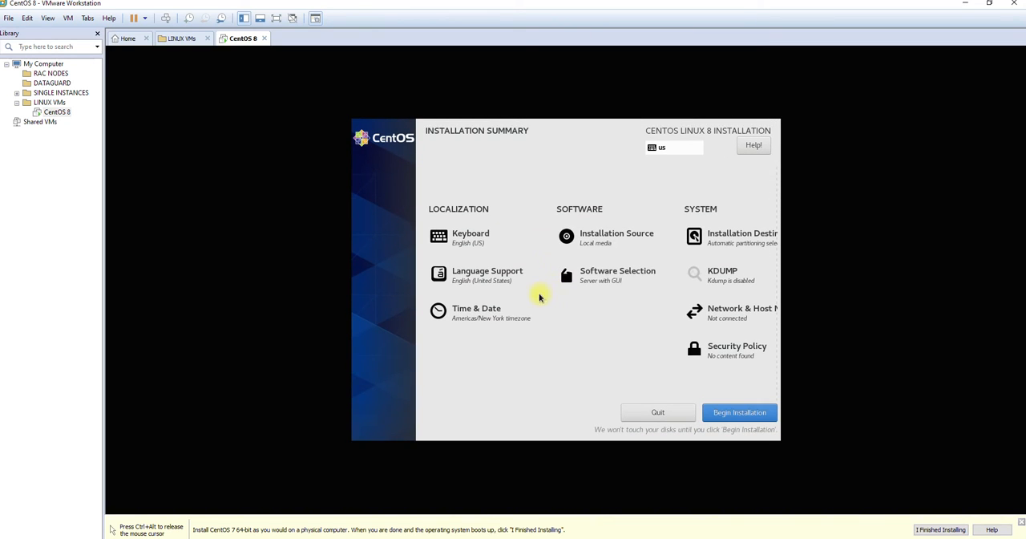
# Set the time zone city to Toronto in the Americas region and return to the installation summary
pyautogui.click(489, 316)
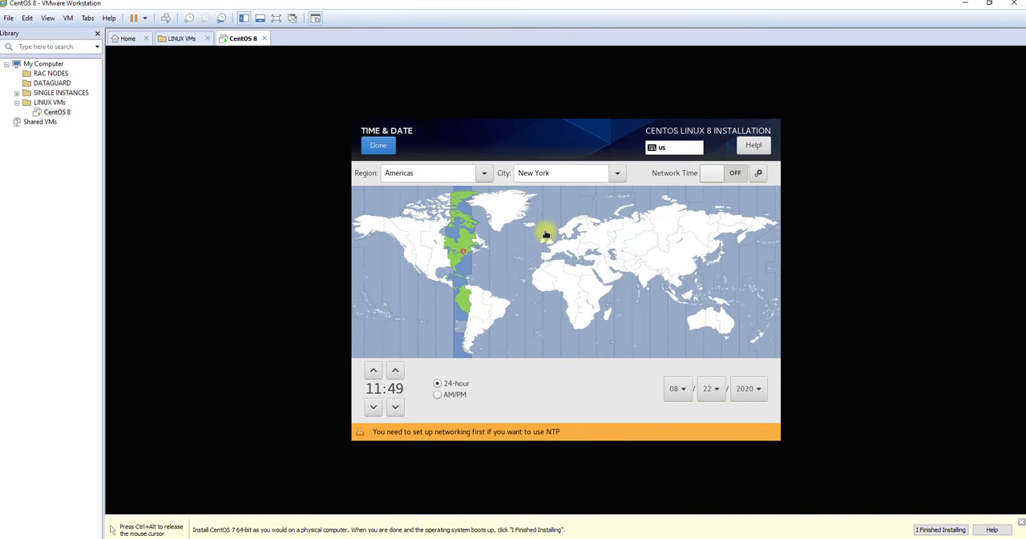
pyautogui.click(621, 176)
pyautogui.scroll(3, 553, 297)
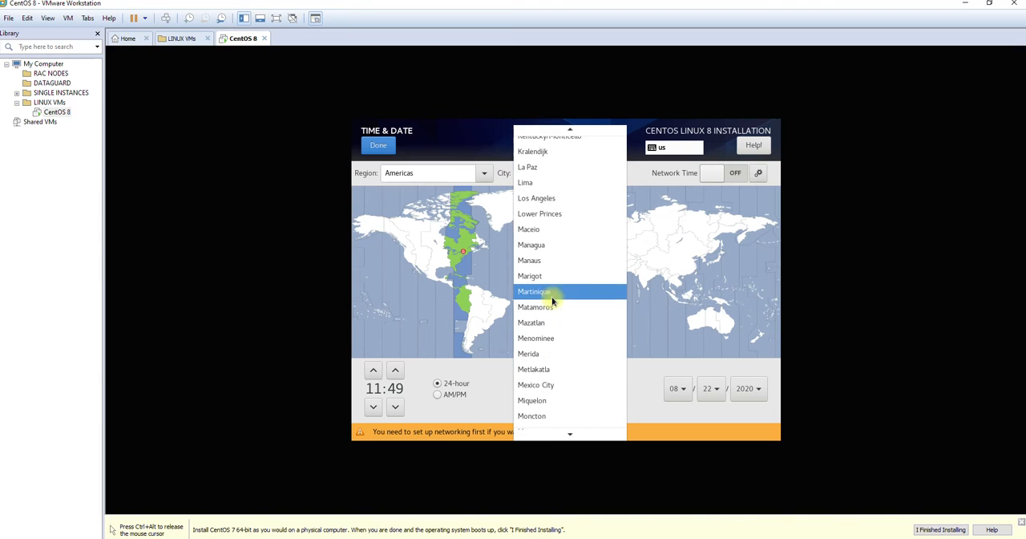
pyautogui.scroll(5, 571, 240)
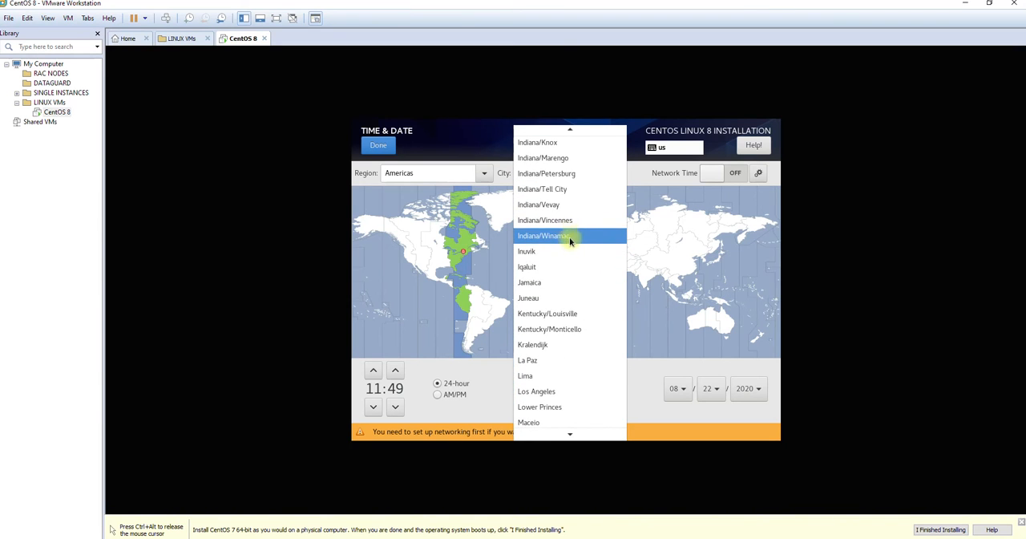
pyautogui.scroll(-2, 552, 250)
pyautogui.scroll(-10, 552, 255)
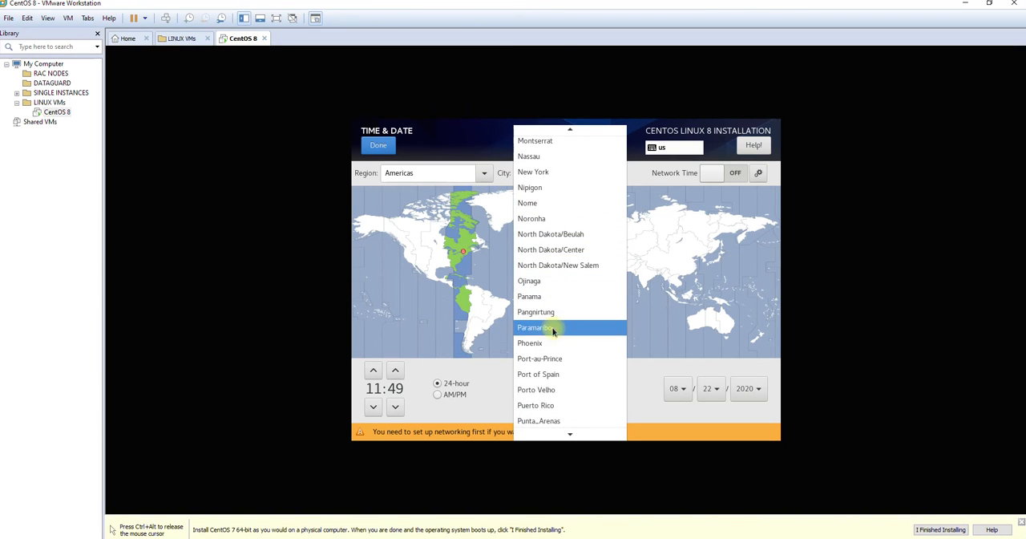
pyautogui.scroll(-8, 553, 343)
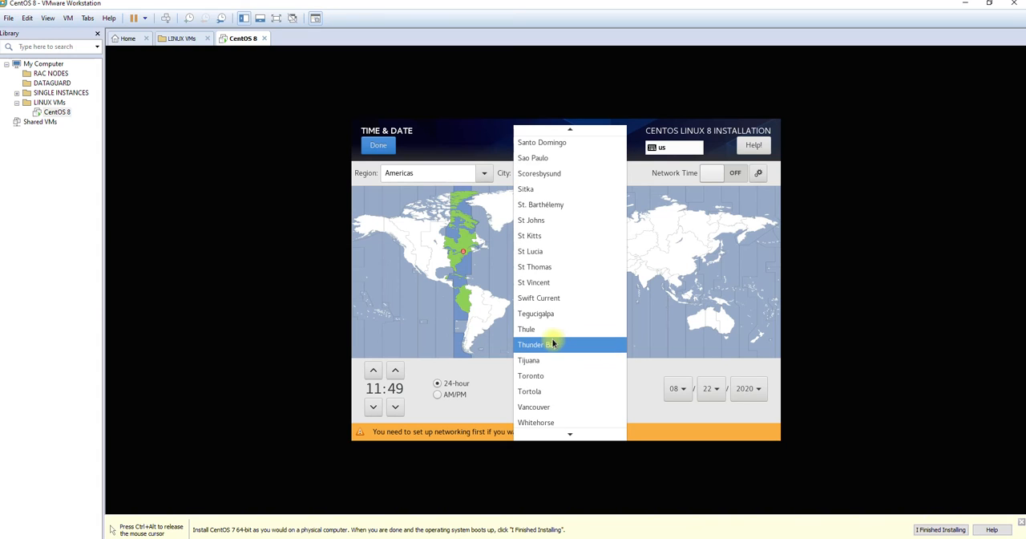
pyautogui.click(544, 379)
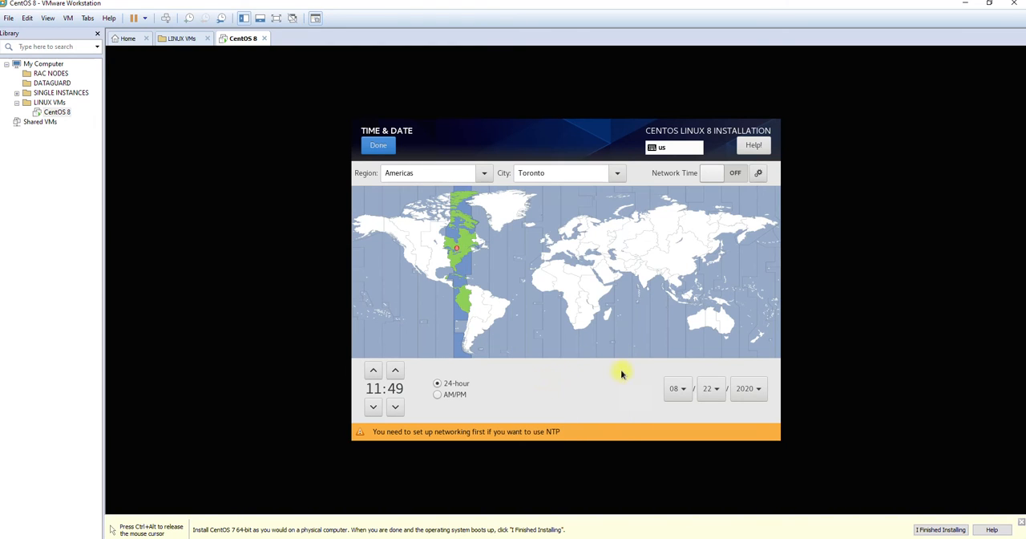
pyautogui.click(383, 147)
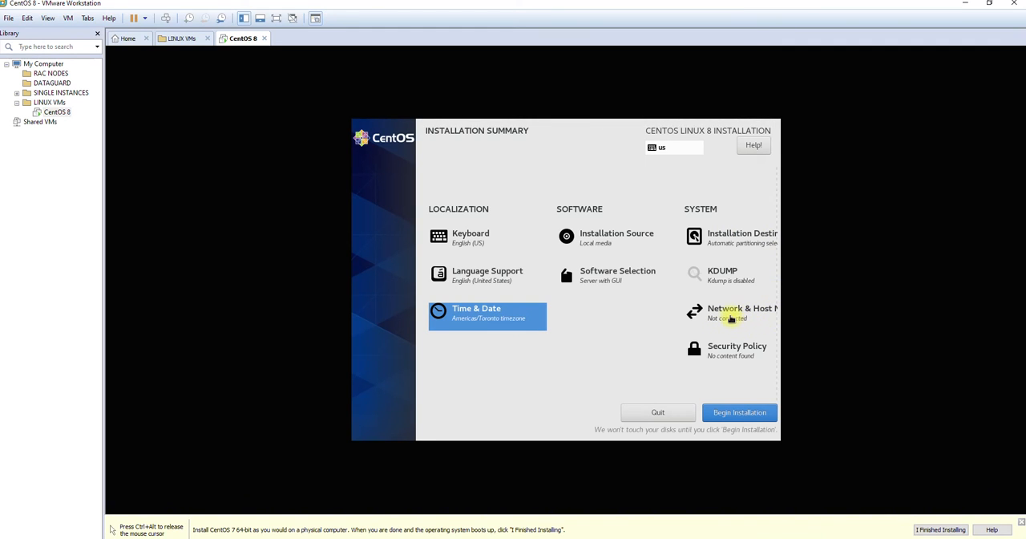
# Turn on the Ethernet (ens33) connection and apply centos8.localdomain as the host name
pyautogui.click(731, 319)
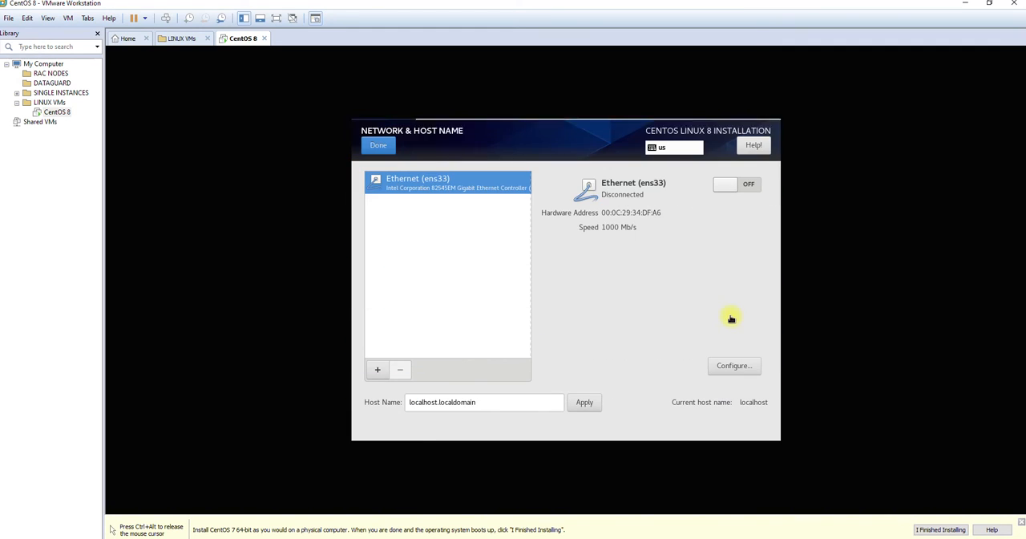
pyautogui.click(745, 186)
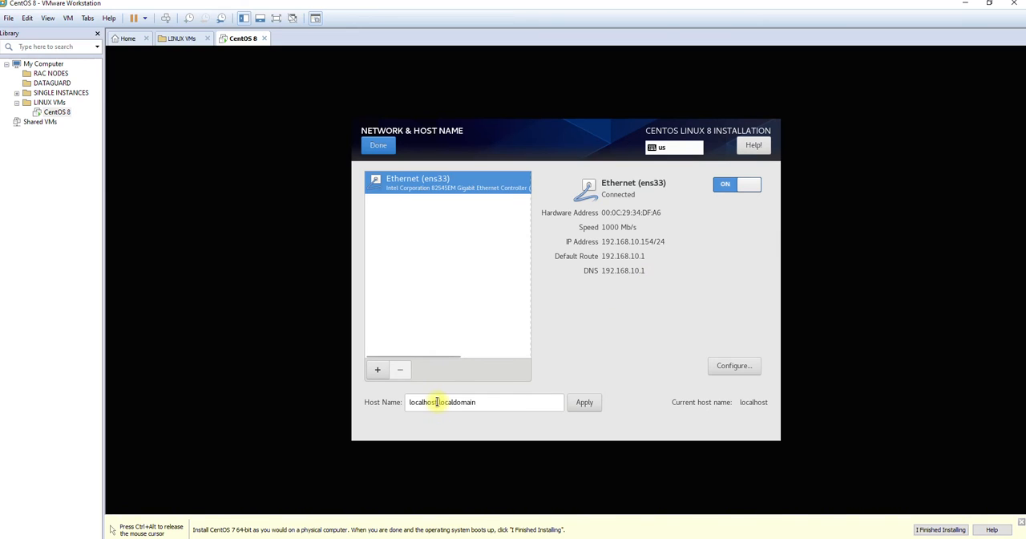
pyautogui.moveTo(437, 402); pyautogui.dragTo(386, 403)
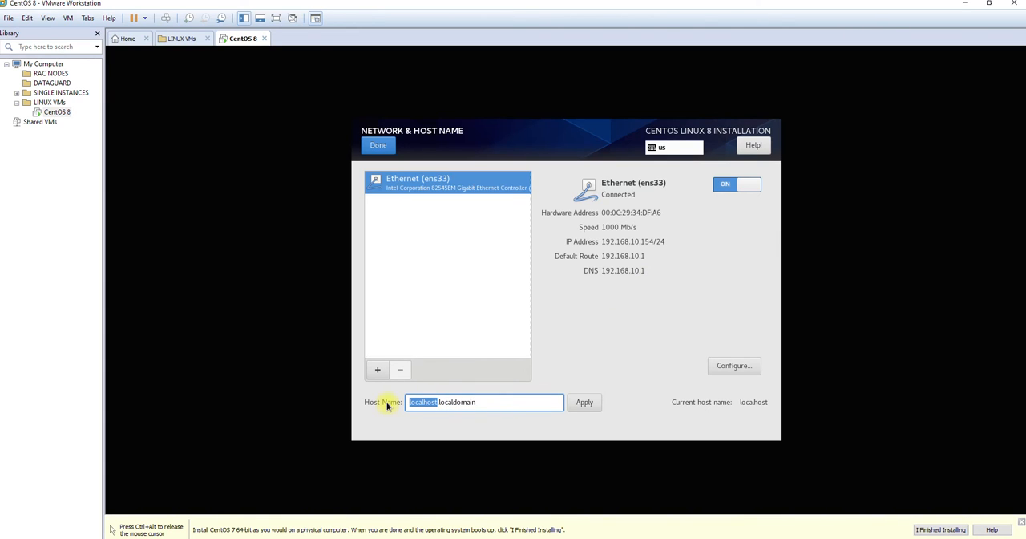
pyautogui.write('ora')
pyautogui.press('BackSpace')
pyautogui.press('BackSpace')
pyautogui.press('BackSpace')
pyautogui.write('centos8')
pyautogui.click(584, 402)
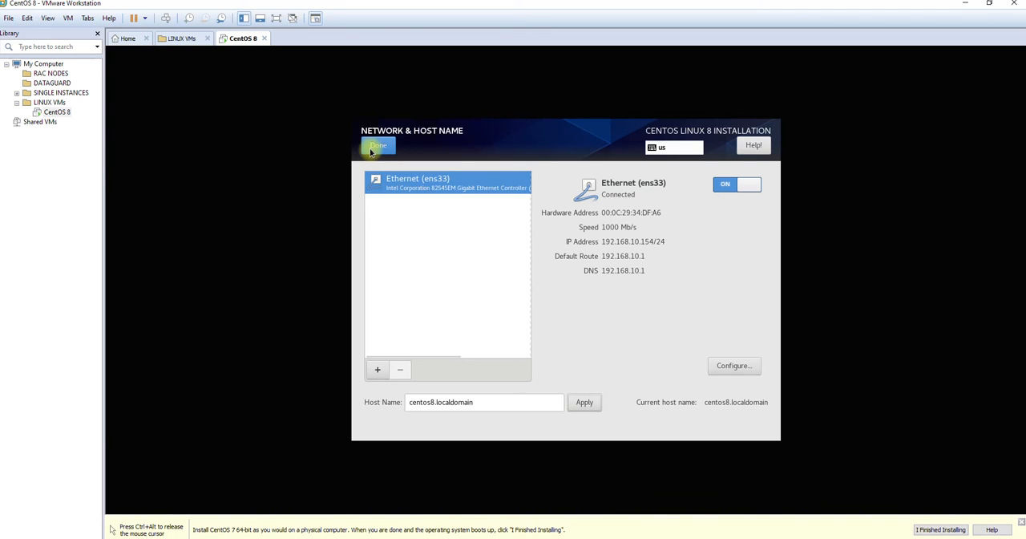
# Accept the network and host name settings and begin the CentOS Linux 8 installation
pyautogui.hotkey('ctrl', 'alt')
pyautogui.click(511, 81)
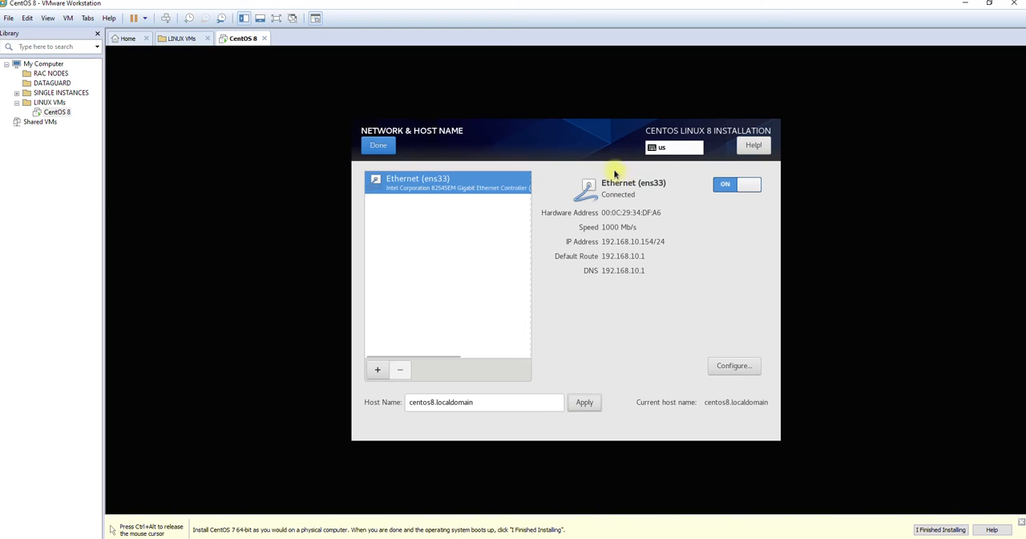
pyautogui.click(376, 147)
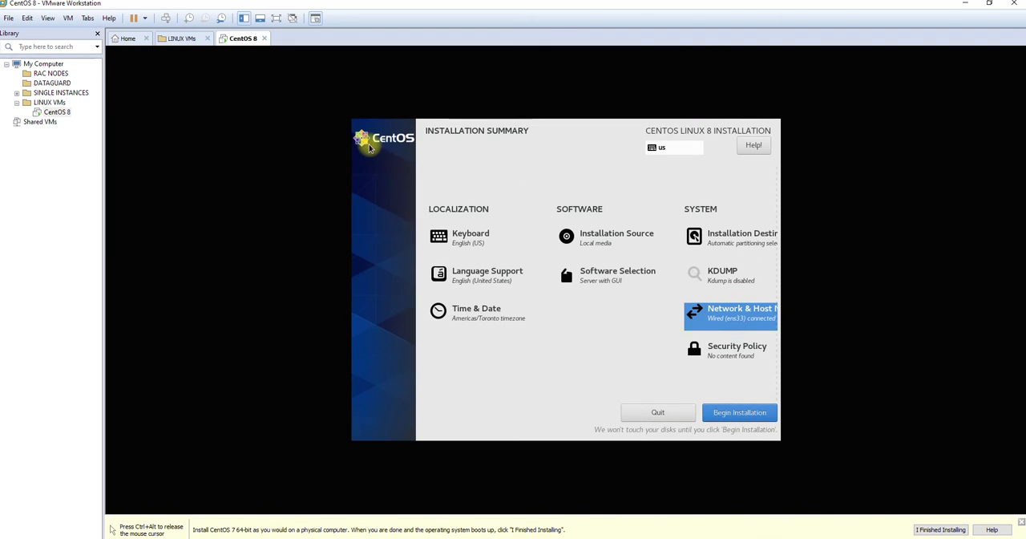
pyautogui.click(737, 412)
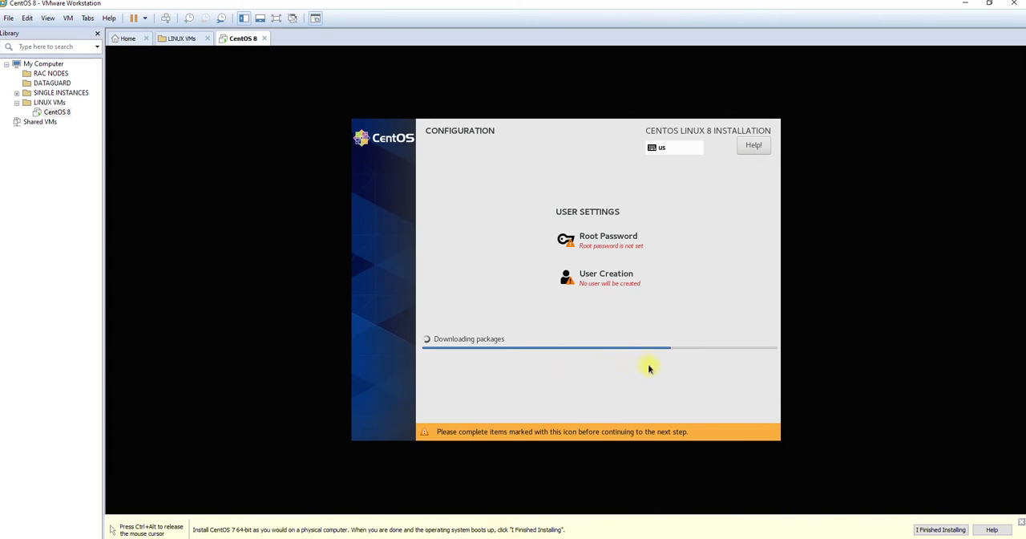
# Enter and confirm the root password for the new system while the packages install
pyautogui.click(611, 239)
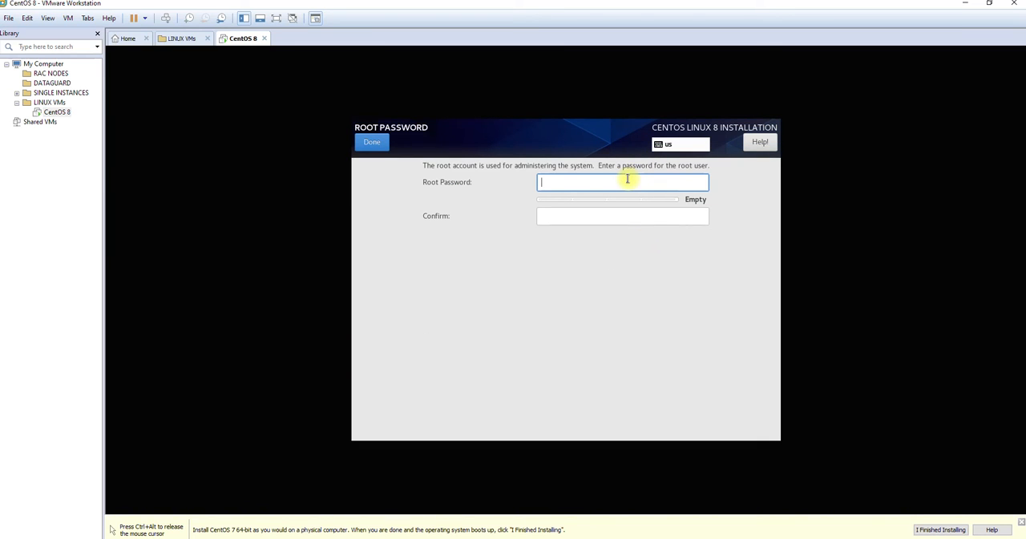
pyautogui.write('•••••••')
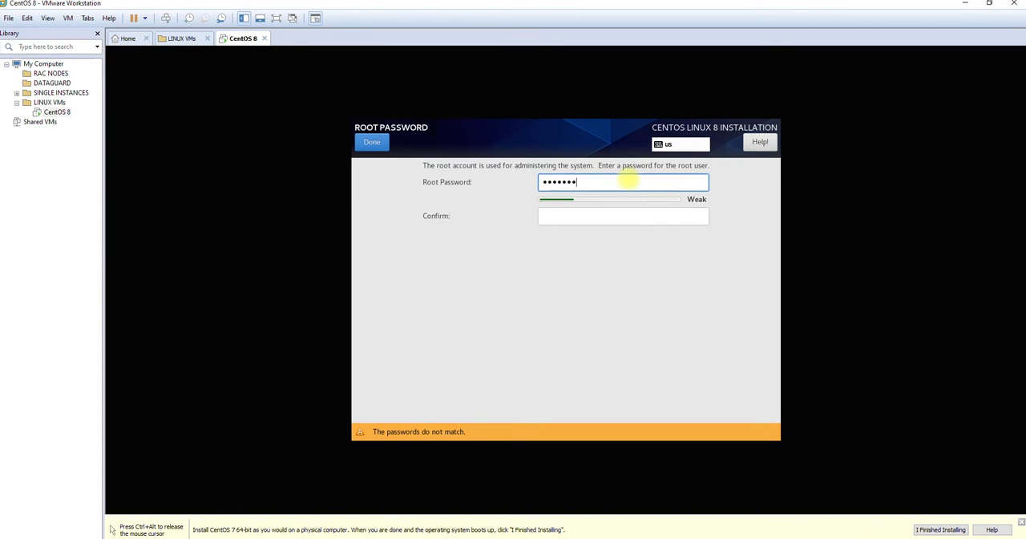
pyautogui.write('•••')
pyautogui.press('BackSpace')
pyautogui.write('•')
pyautogui.press('BackSpace')
pyautogui.press('BackSpace')
pyautogui.press('BackSpace')
pyautogui.press('BackSpace')
pyautogui.press('BackSpace')
pyautogui.press('BackSpace')
pyautogui.press('BackSpace')
pyautogui.press('BackSpace')
pyautogui.press('BackSpace')
pyautogui.press('BackSpace')
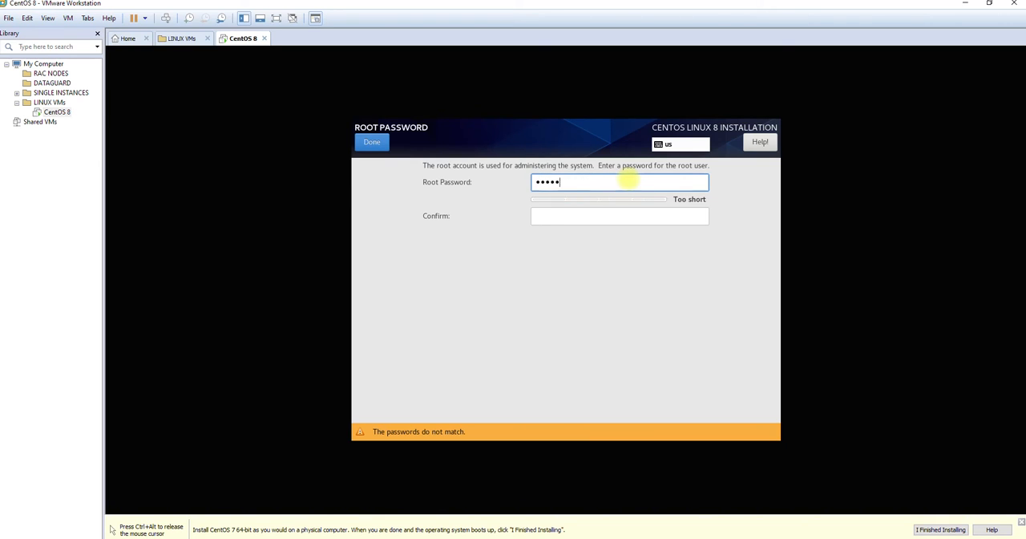
pyautogui.write('••••••')
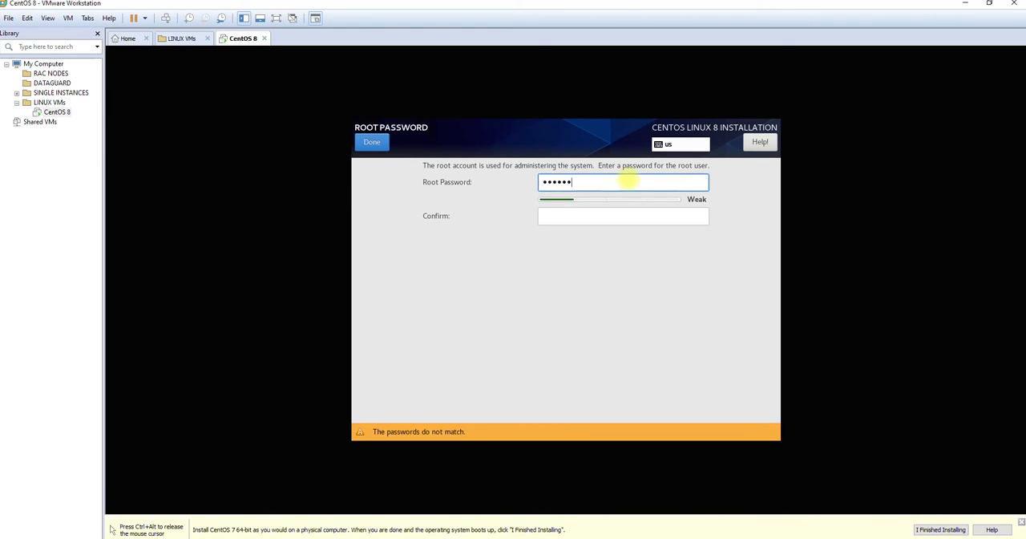
pyautogui.write('••••')
pyautogui.press('Tab')
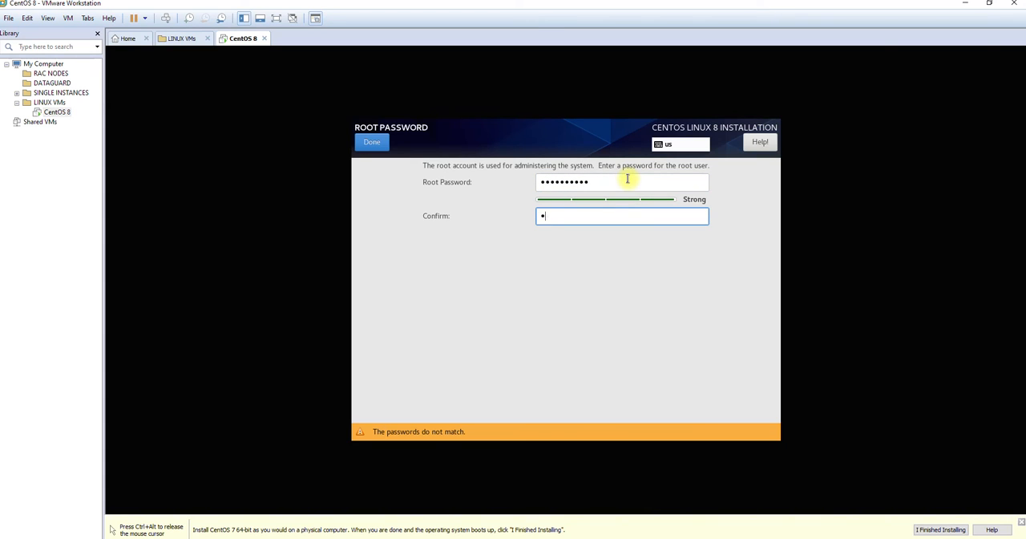
pyautogui.write('••••••••••')
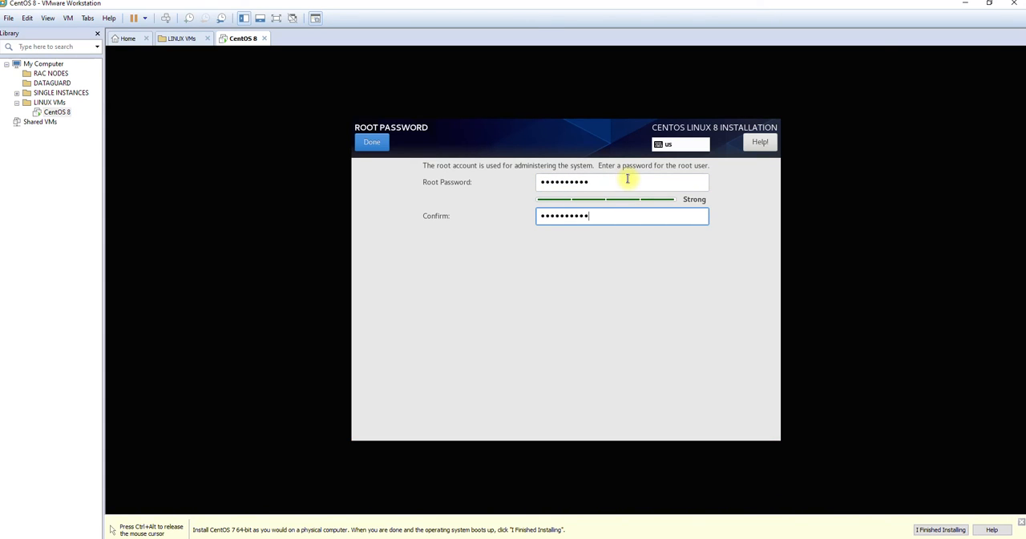
pyautogui.click(371, 149)
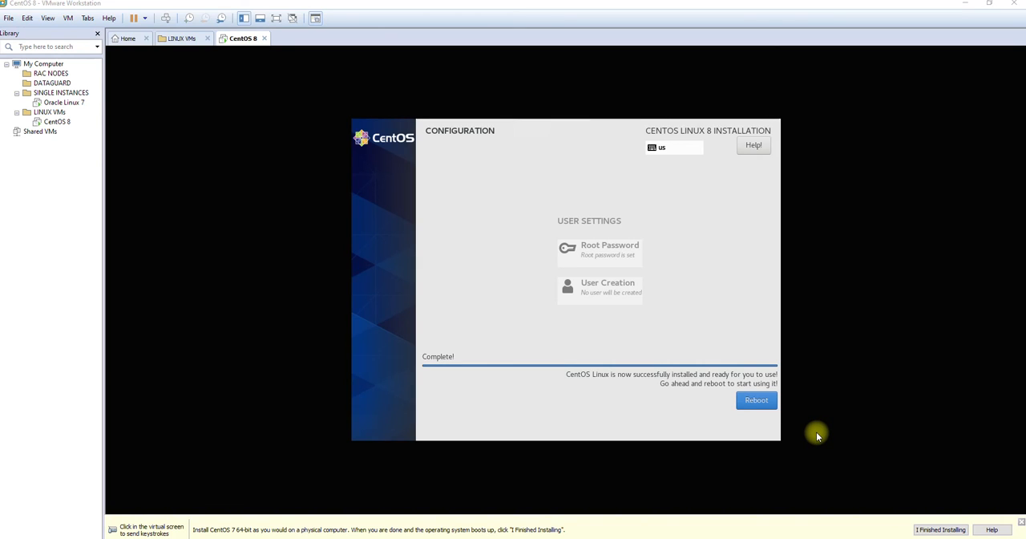
# Reboot the virtual machine into the newly installed CentOS Linux system
pyautogui.click(741, 405)
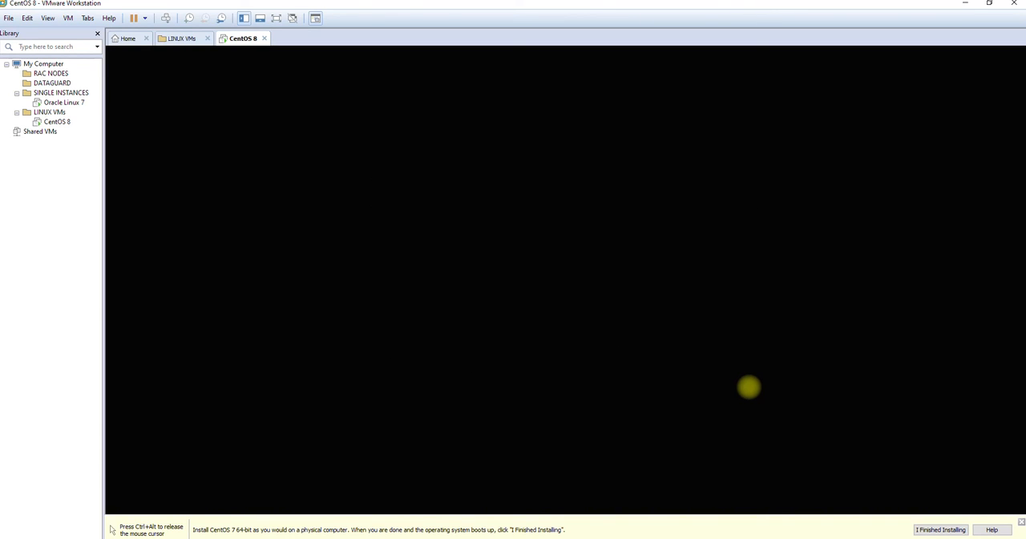
pyautogui.hotkey('ctrl', 'alt')
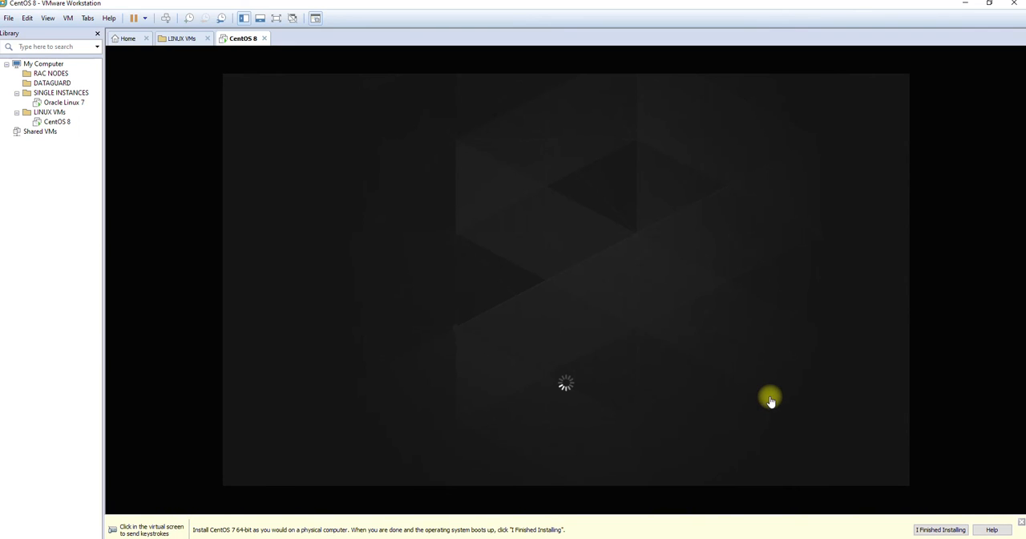
pyautogui.click(760, 387)
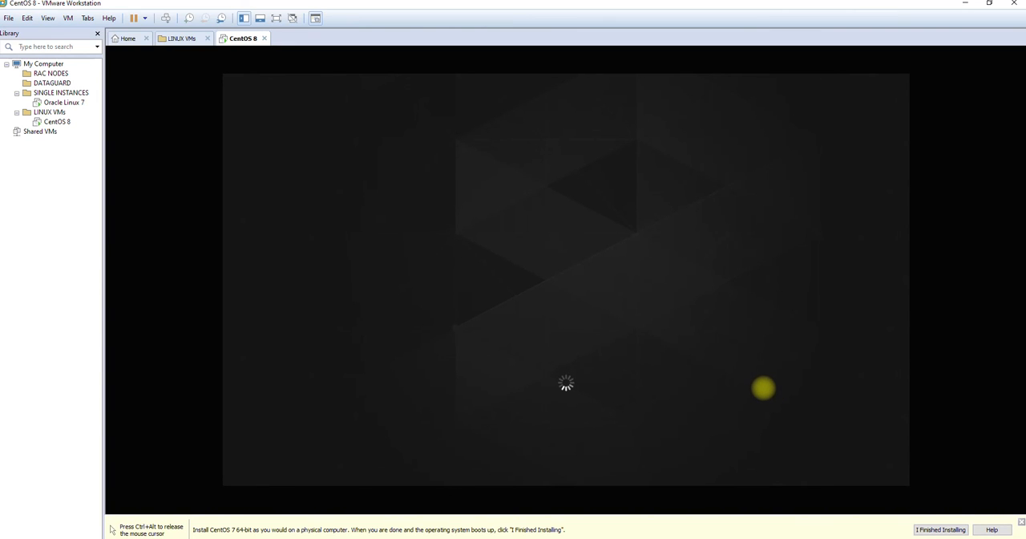